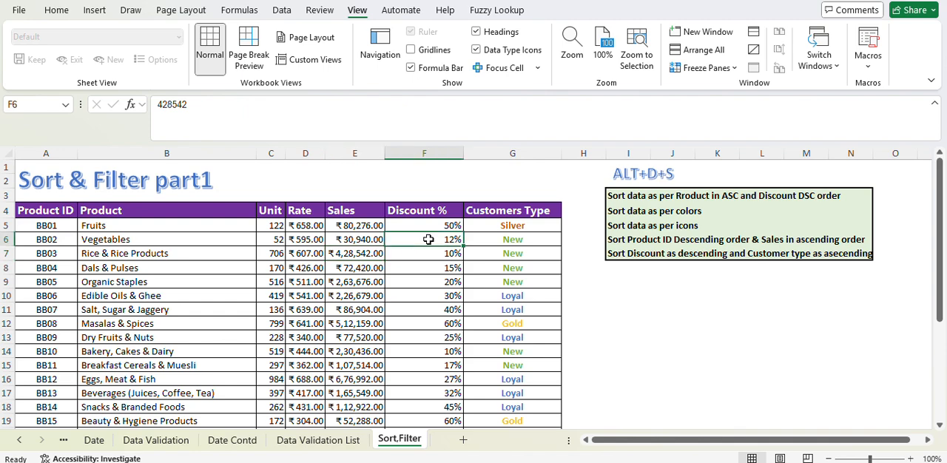
# Step: Look through the product table down to its last row
pyautogui.click(512, 253)
pyautogui.scroll(-7, 512, 253)
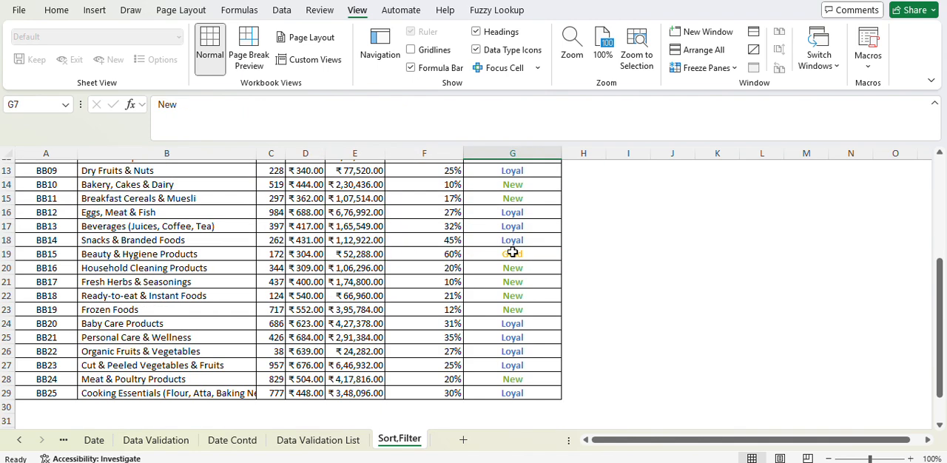
pyautogui.scroll(7, 512, 253)
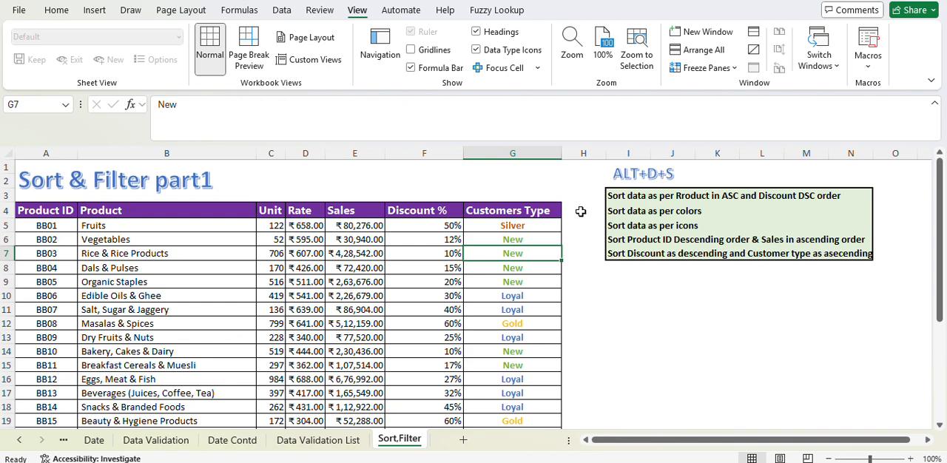
pyautogui.click(369, 264)
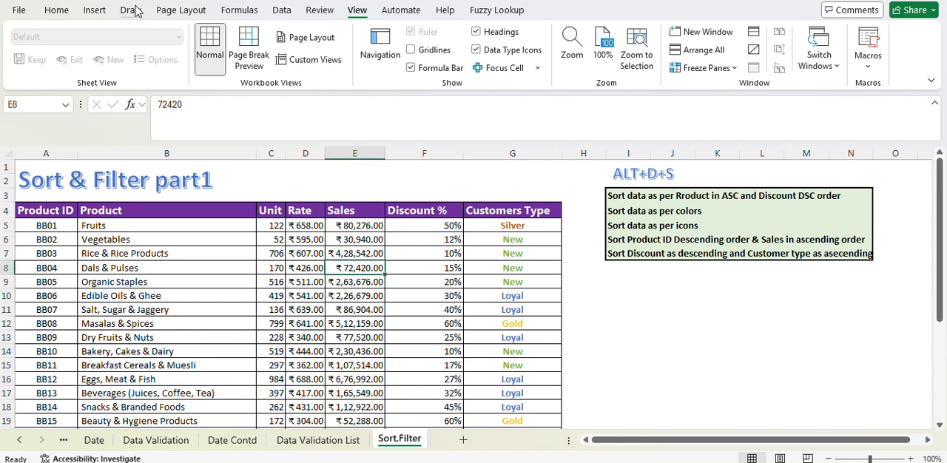
pyautogui.click(286, 15)
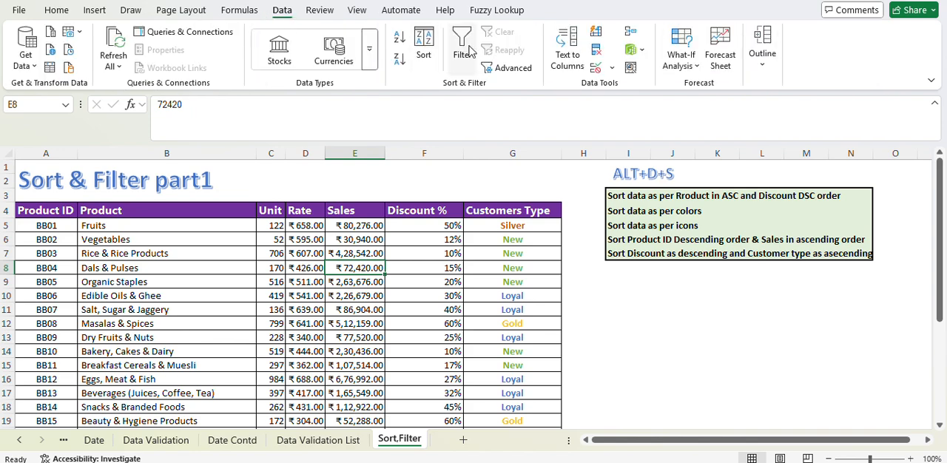
pyautogui.click(427, 45)
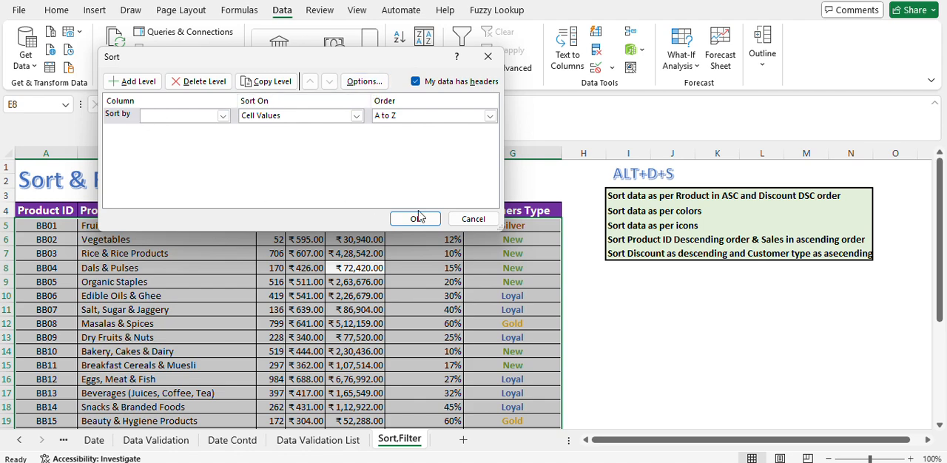
pyautogui.click(474, 219)
pyautogui.click(465, 284)
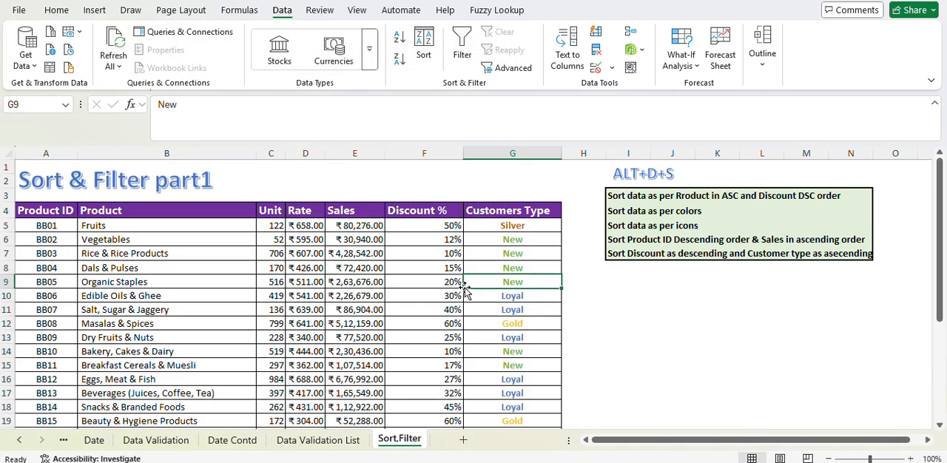
pyautogui.hotkey('alt', 'd')
pyautogui.press('s')
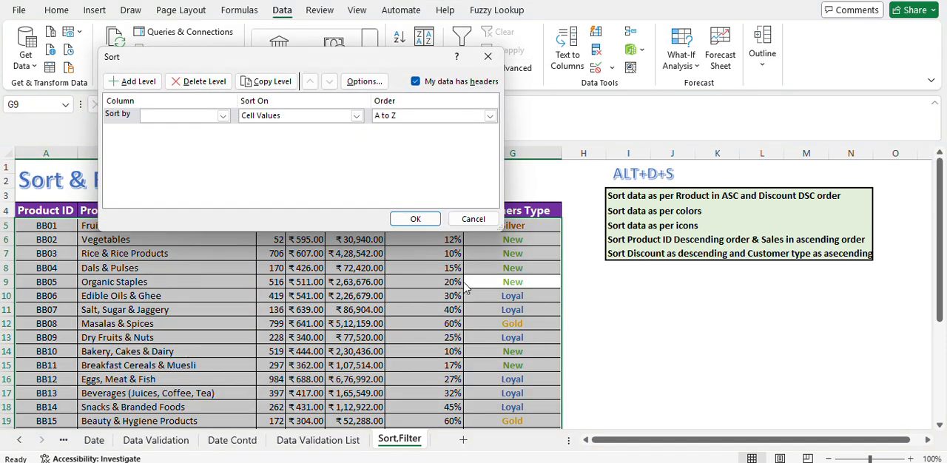
pyautogui.click(473, 219)
pyautogui.rightClick(302, 270)
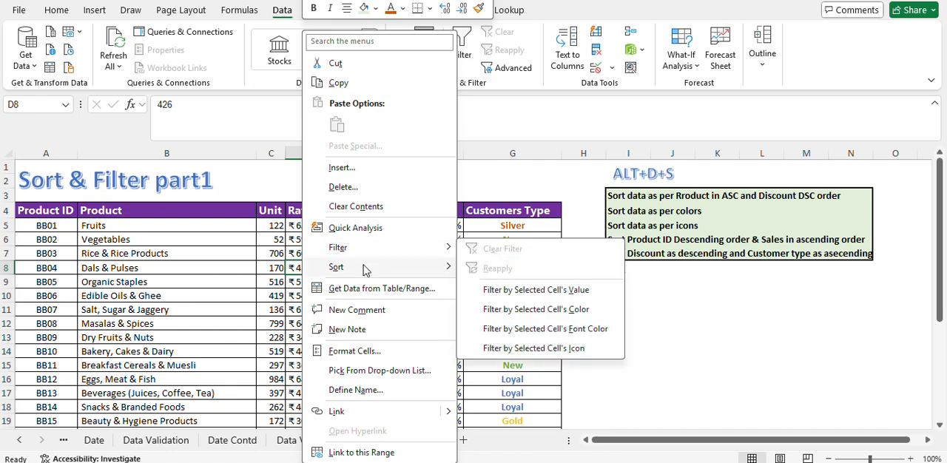
pyautogui.moveTo(365, 271)
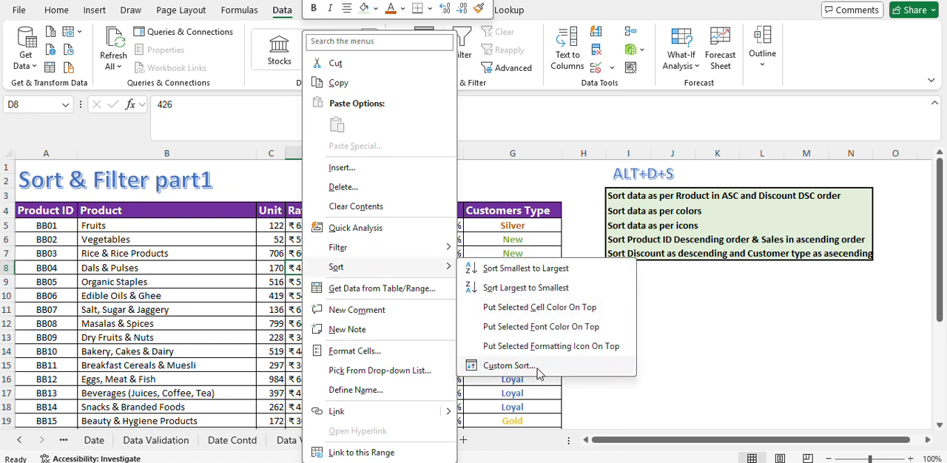
pyautogui.click(510, 365)
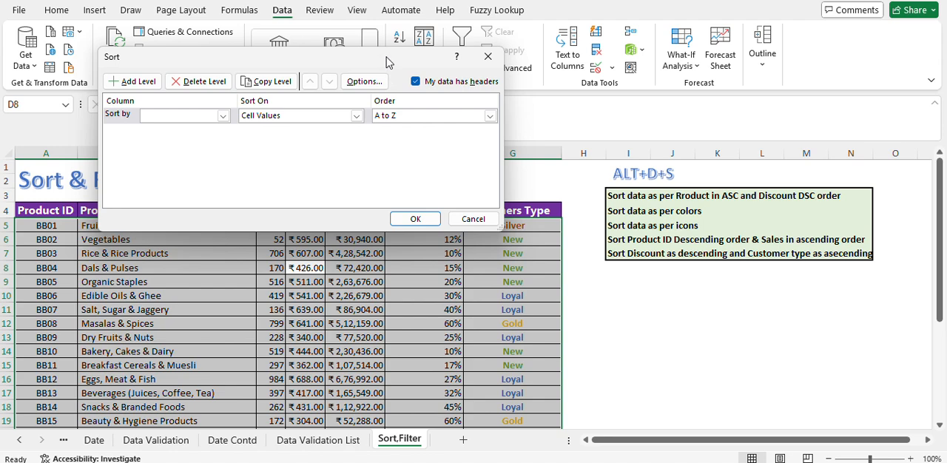
pyautogui.moveTo(388, 58); pyautogui.dragTo(364, 0)
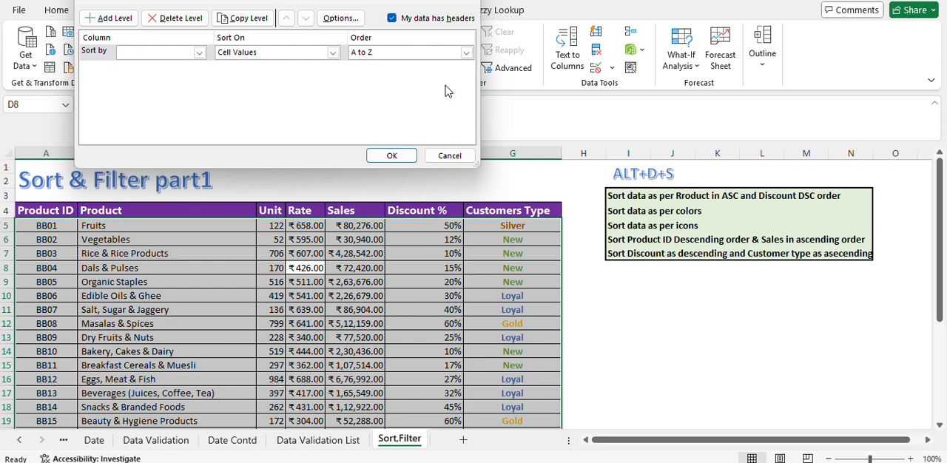
pyautogui.click(449, 156)
# Step: Correct the spelling of "Product" in the sort instruction in cell I3
pyautogui.click(681, 340)
pyautogui.click(629, 195)
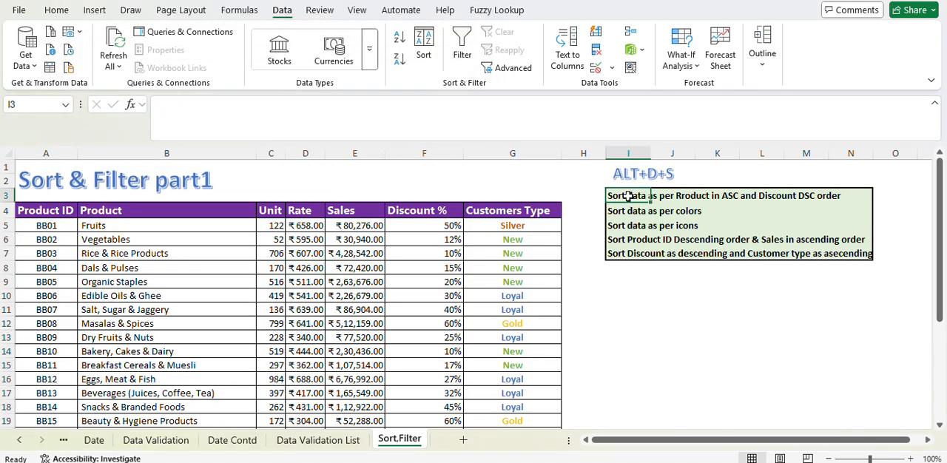
pyautogui.click(230, 104)
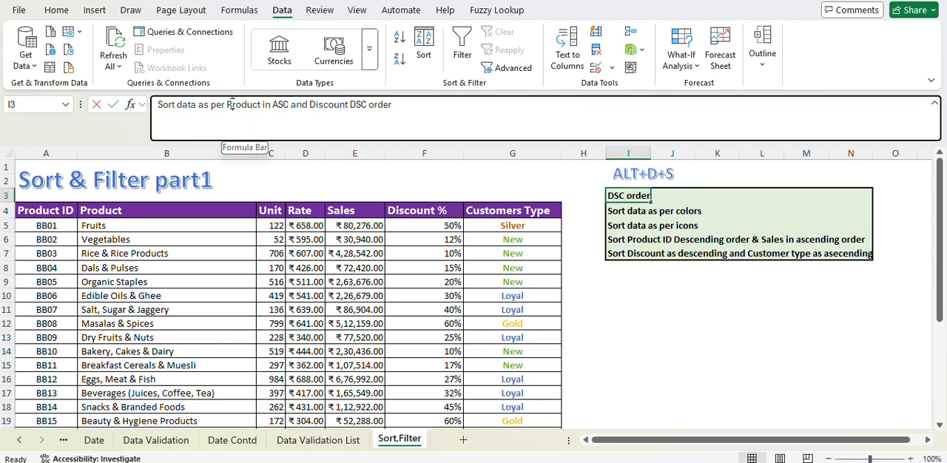
pyautogui.press('Delete')
pyautogui.write('P')
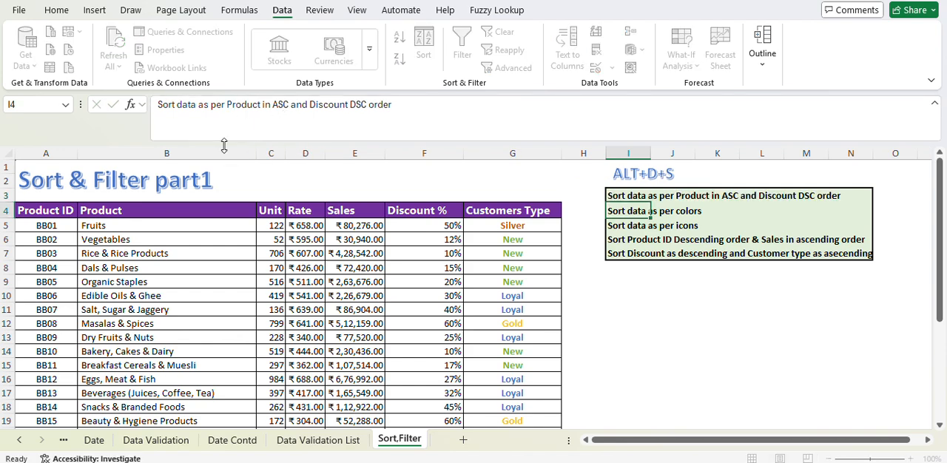
pyautogui.press('Return')
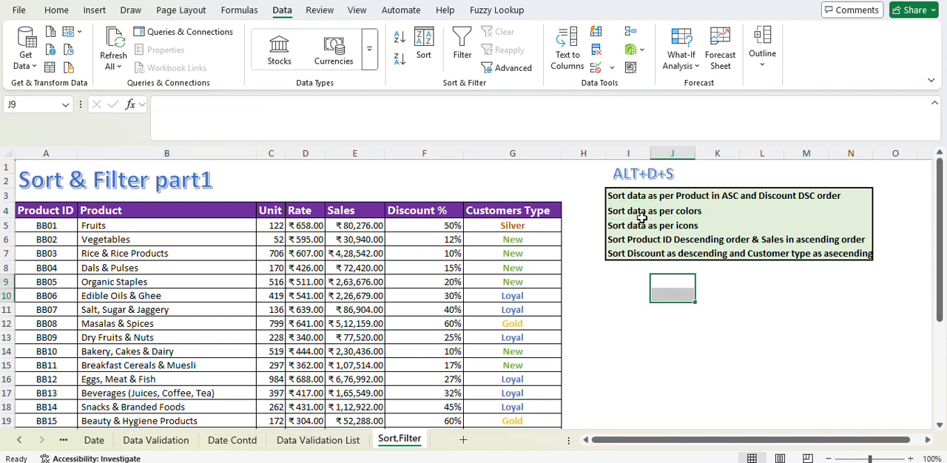
# Step: Start a custom sort of the product table with Product as the first sort column
pyautogui.click(633, 196)
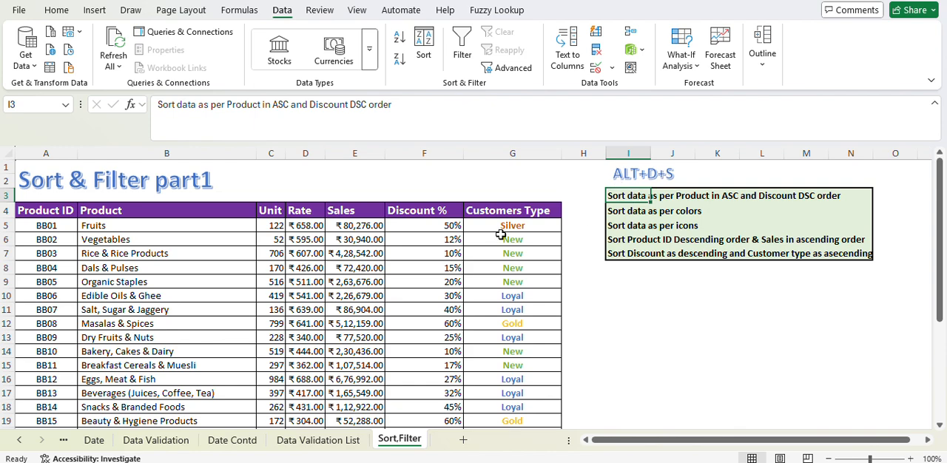
pyautogui.click(425, 282)
pyautogui.press('s')
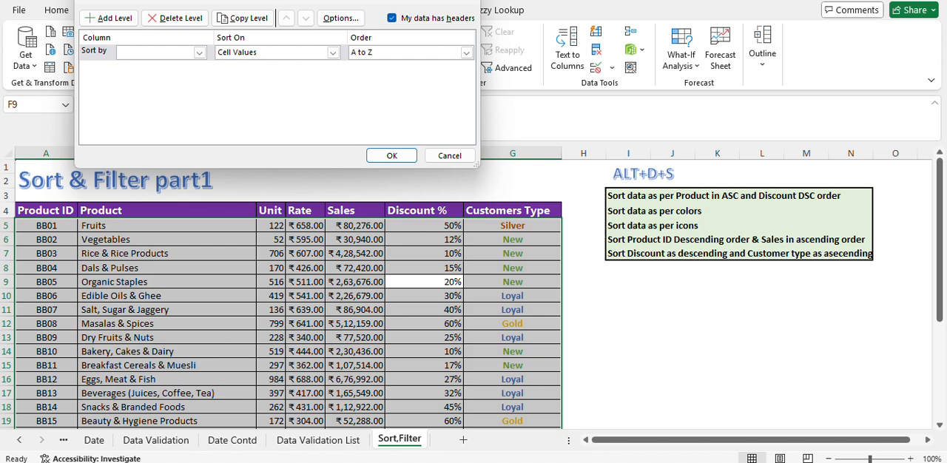
pyautogui.click(199, 53)
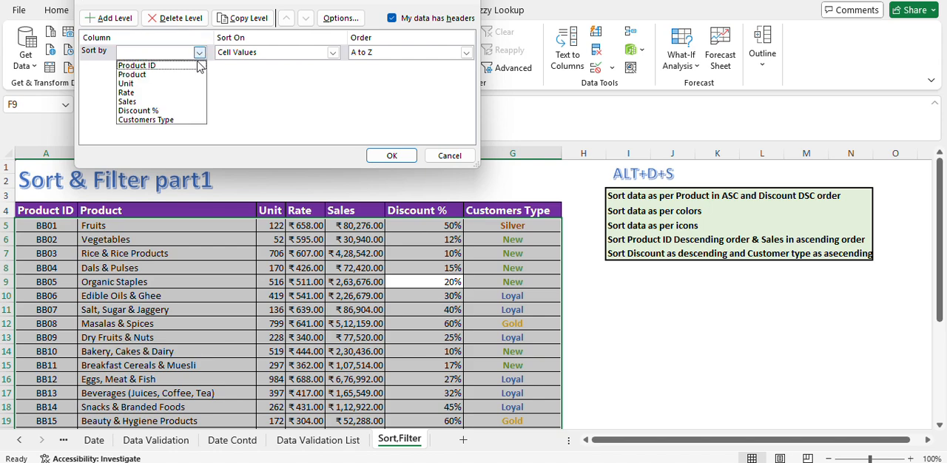
pyautogui.click(148, 77)
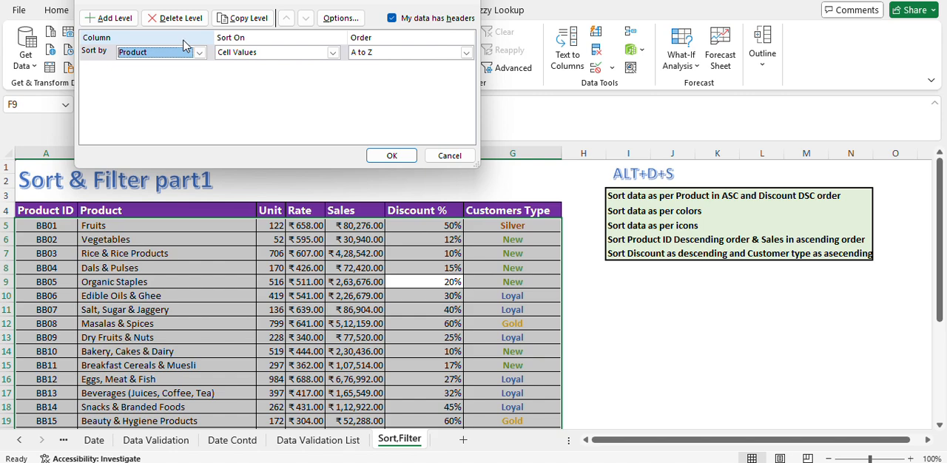
# Step: Add a second sort level on Discount % by cell values, ordered Largest to Smallest
pyautogui.click(120, 20)
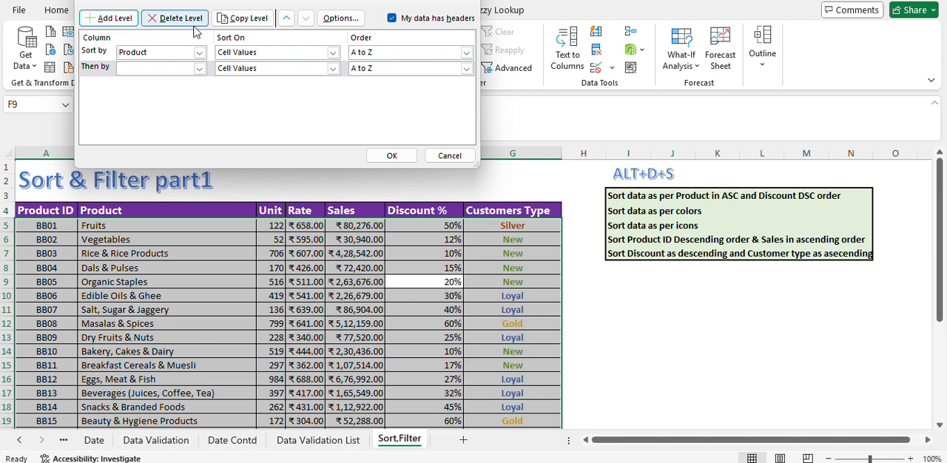
pyautogui.click(199, 68)
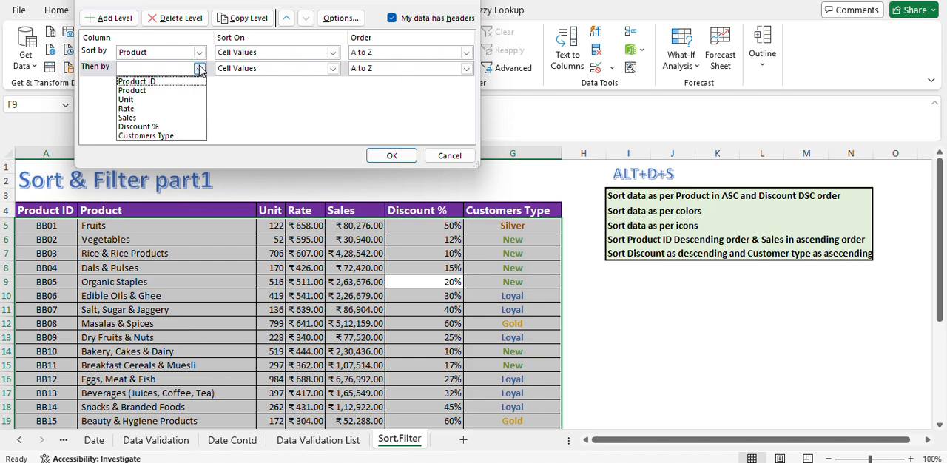
pyautogui.click(164, 128)
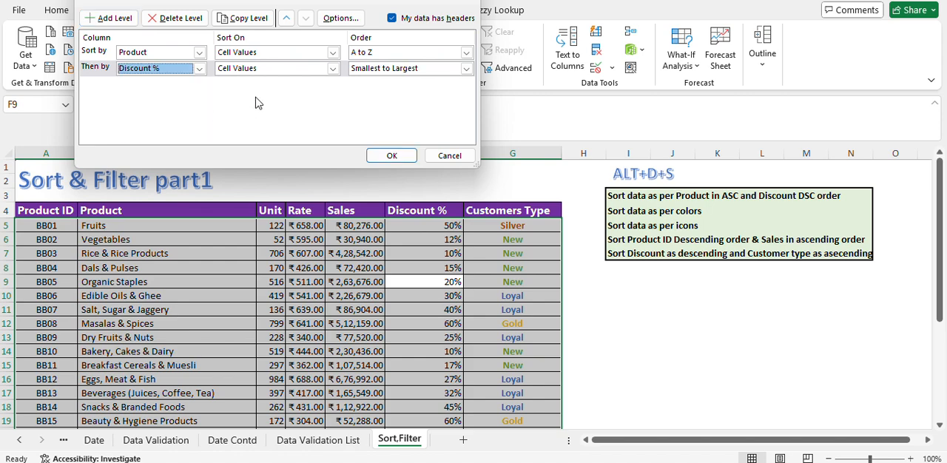
pyautogui.click(334, 69)
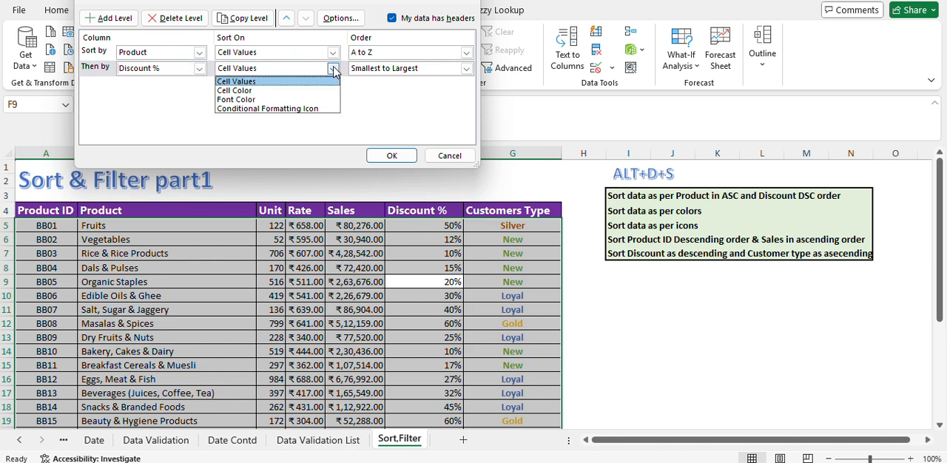
pyautogui.click(256, 83)
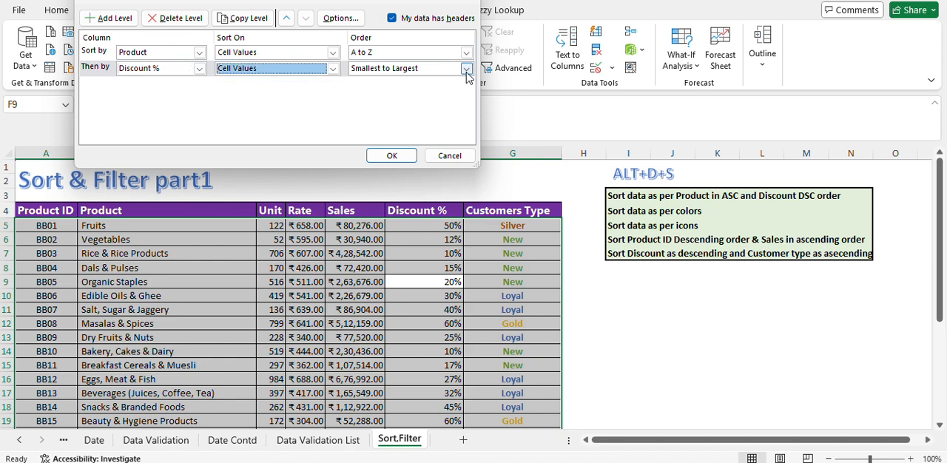
pyautogui.click(466, 69)
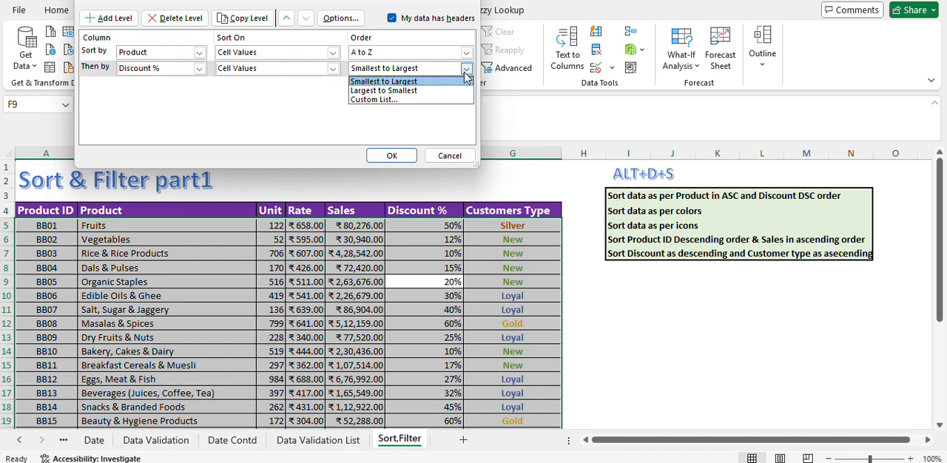
pyautogui.click(420, 91)
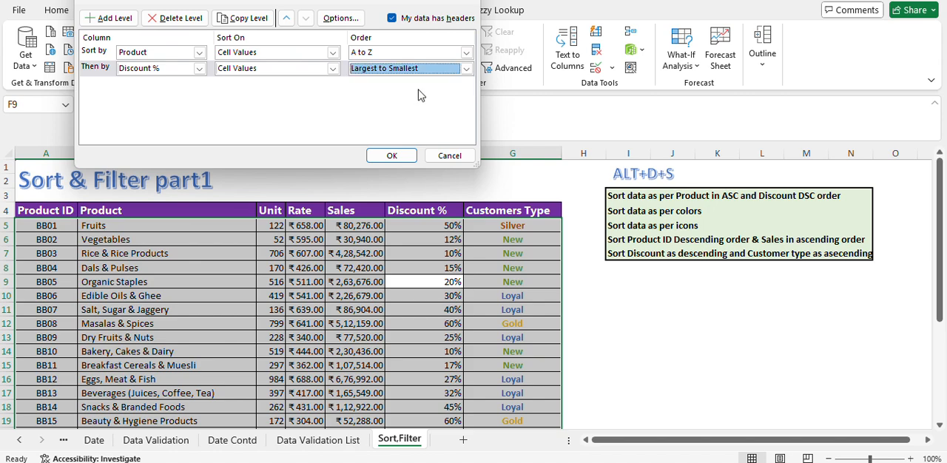
pyautogui.click(232, 25)
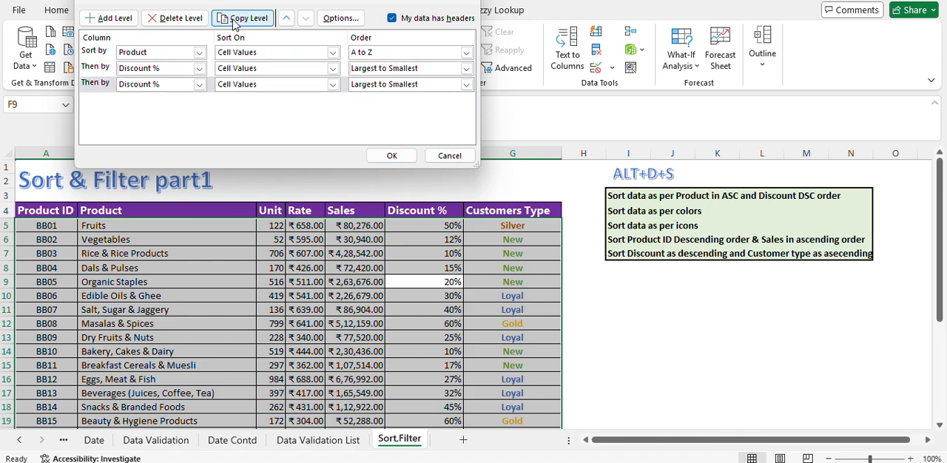
pyautogui.click(199, 84)
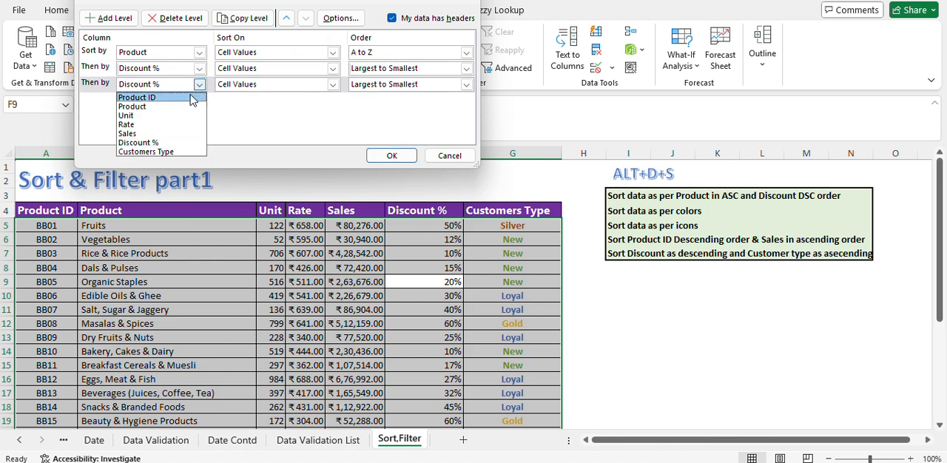
pyautogui.click(156, 124)
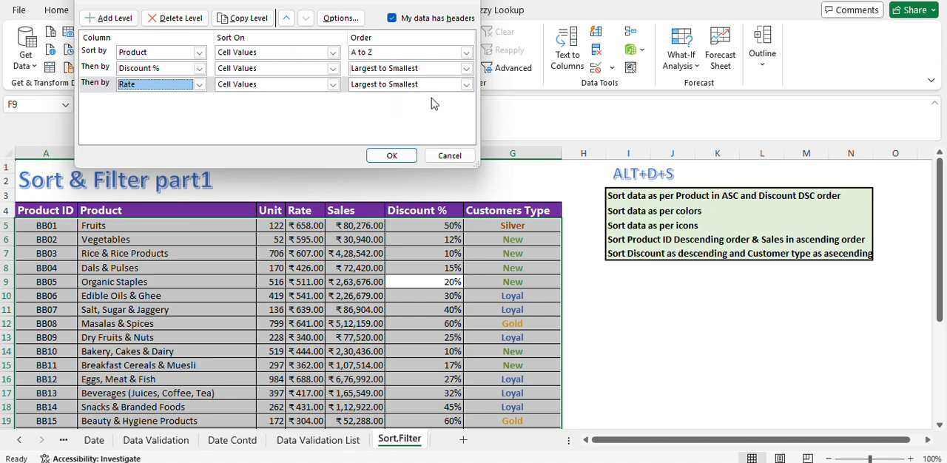
pyautogui.click(189, 19)
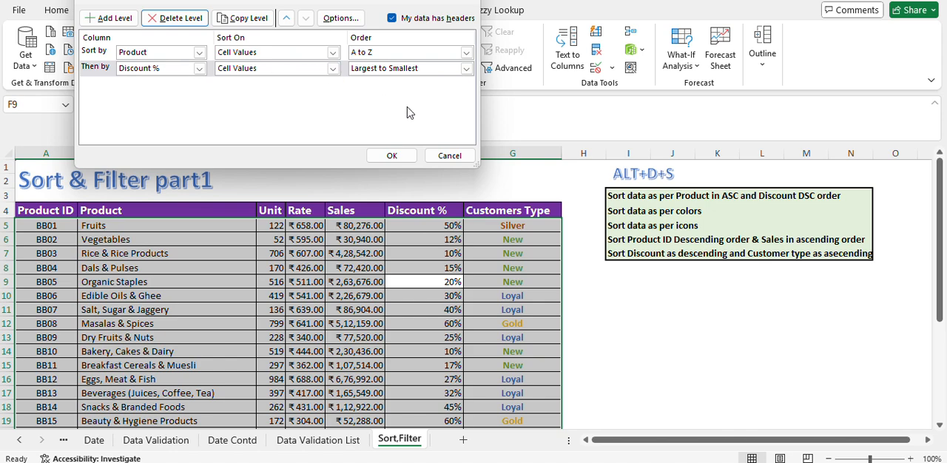
# Step: Apply the two-level sort to the table and check the order of the Product and Discount % columns
pyautogui.click(392, 156)
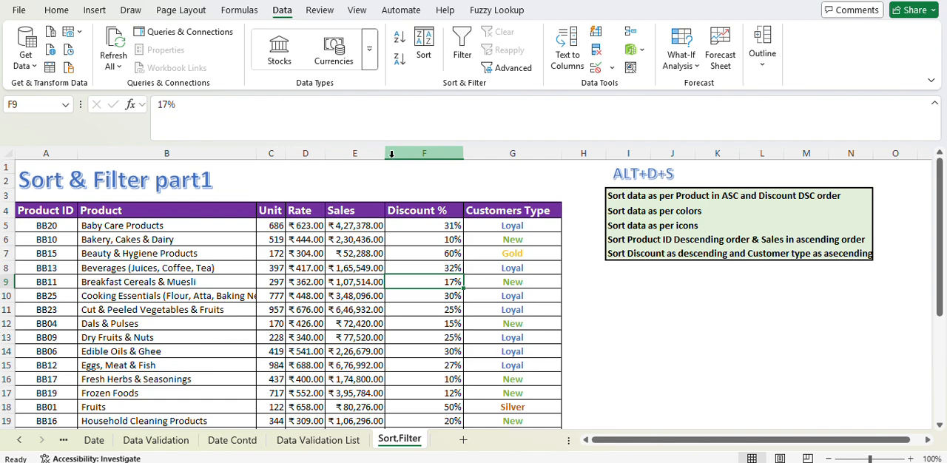
pyautogui.click(116, 232)
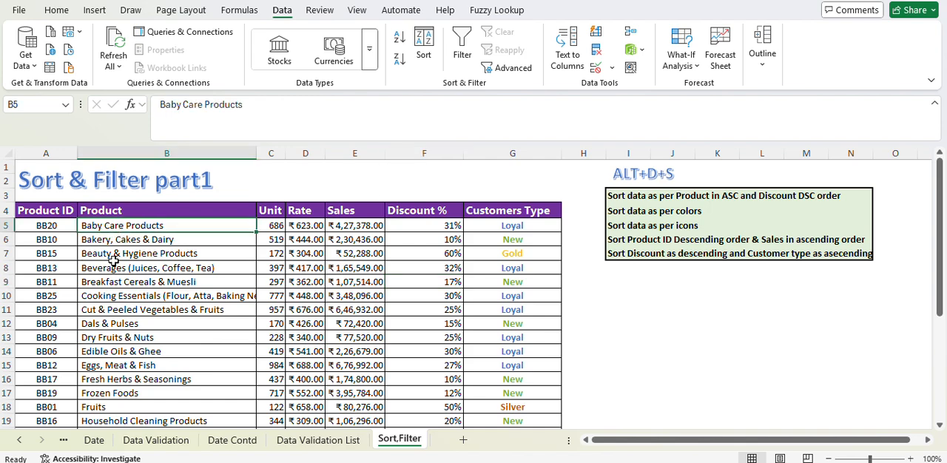
pyautogui.click(113, 310)
pyautogui.scroll(-3, 111, 300)
pyautogui.scroll(3, 107, 293)
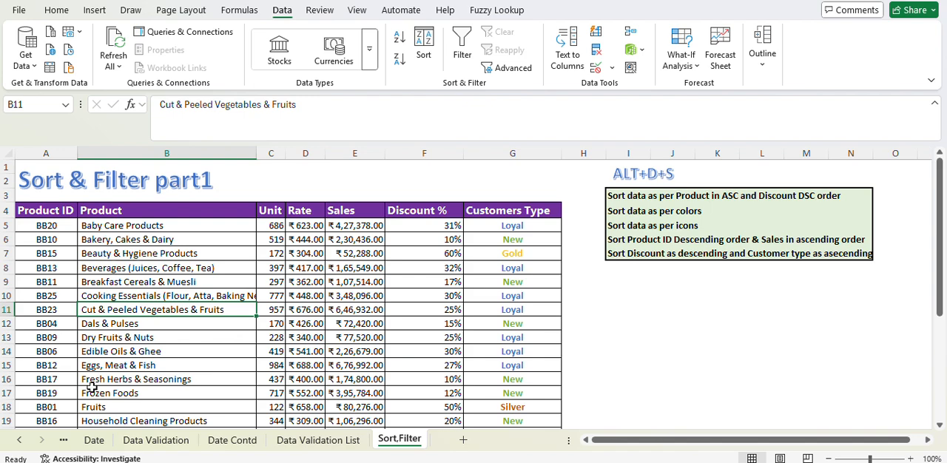
pyautogui.click(441, 224)
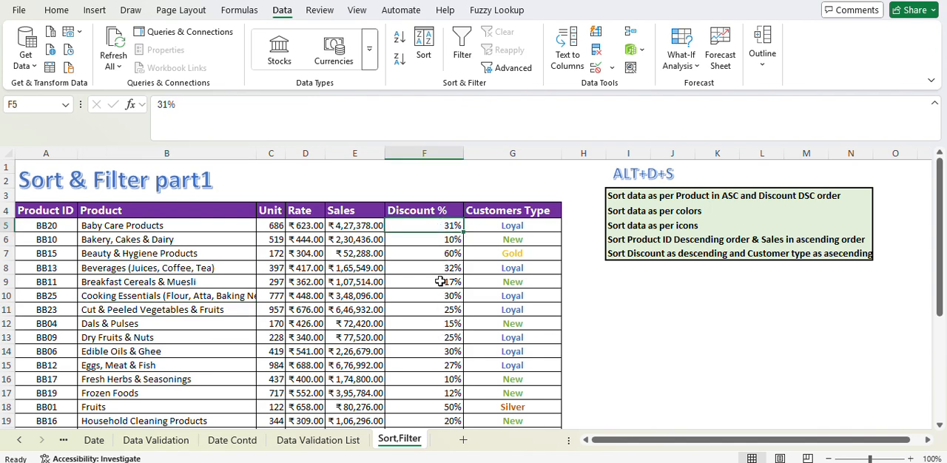
pyautogui.scroll(-2, 438, 278)
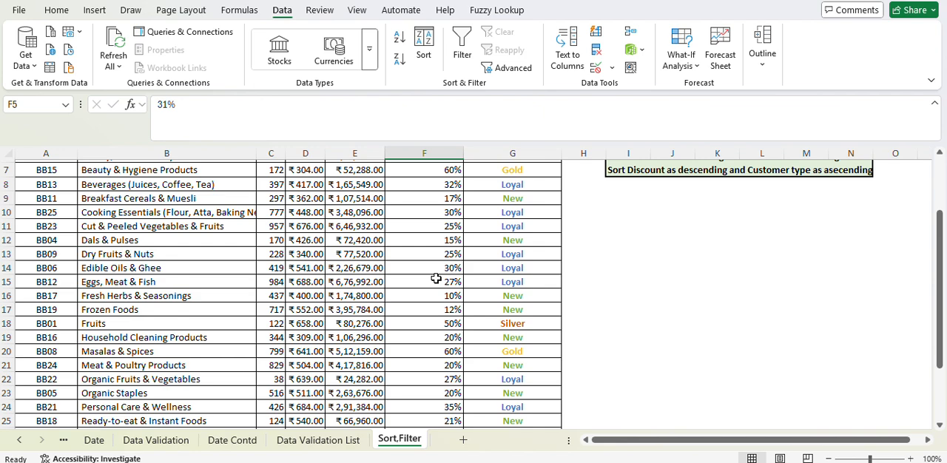
# Step: Check the alphabetical order of the entries in the Product column, starting from the first data row
pyautogui.scroll(2, 436, 279)
pyautogui.click(160, 240)
pyautogui.moveTo(148, 268); pyautogui.dragTo(141, 281)
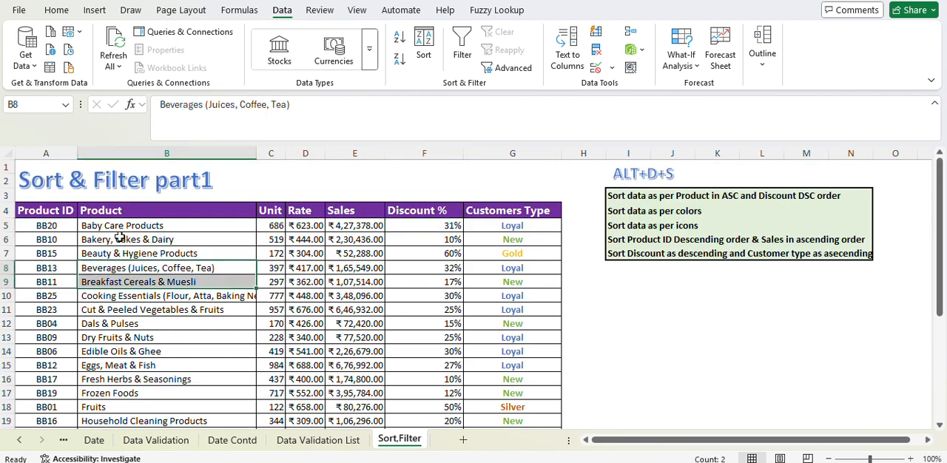
pyautogui.click(118, 228)
pyautogui.click(115, 241)
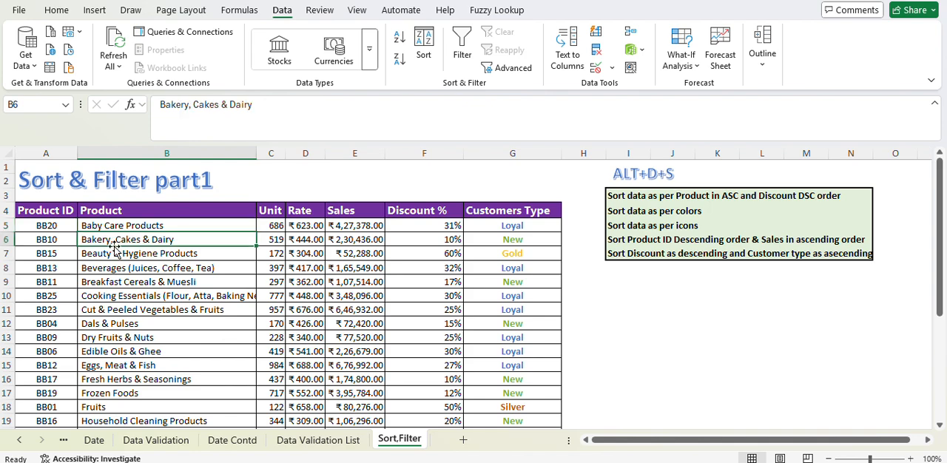
pyautogui.click(118, 253)
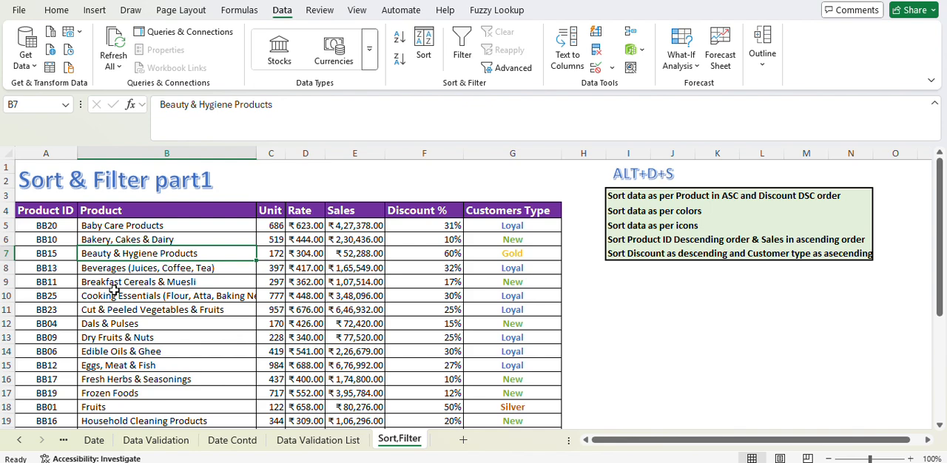
pyautogui.click(87, 227)
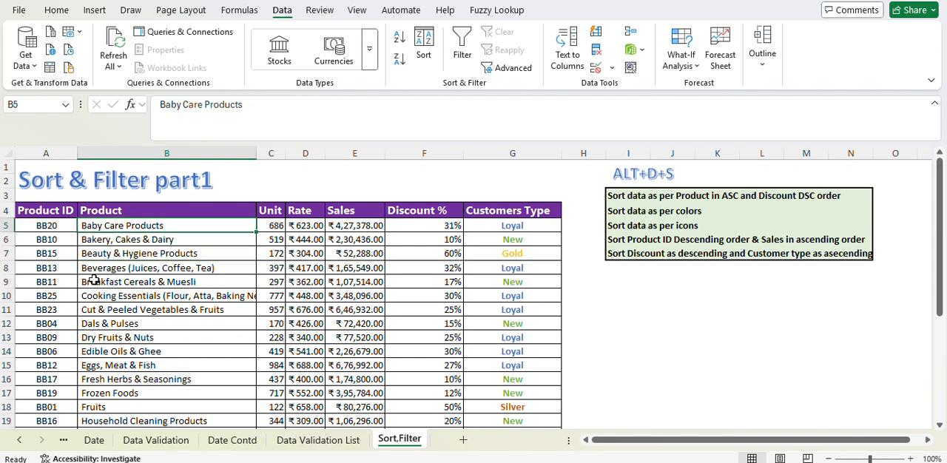
pyautogui.click(96, 295)
pyautogui.click(97, 306)
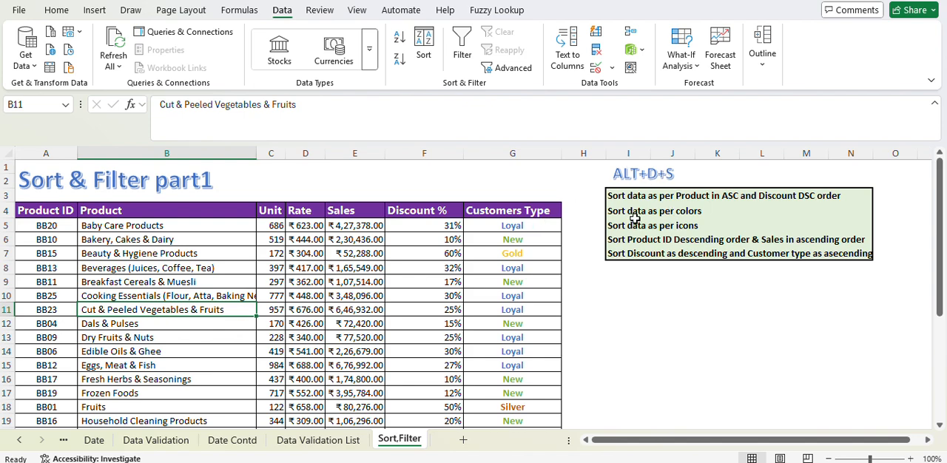
# Step: Reopen the custom sort settings for the product table and keep the Discount % level ordered Largest to Smallest
pyautogui.click(516, 271)
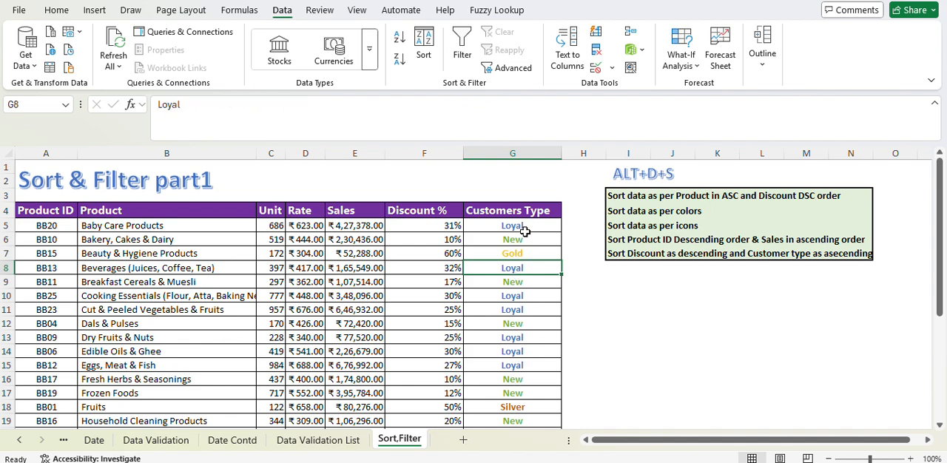
pyautogui.click(524, 227)
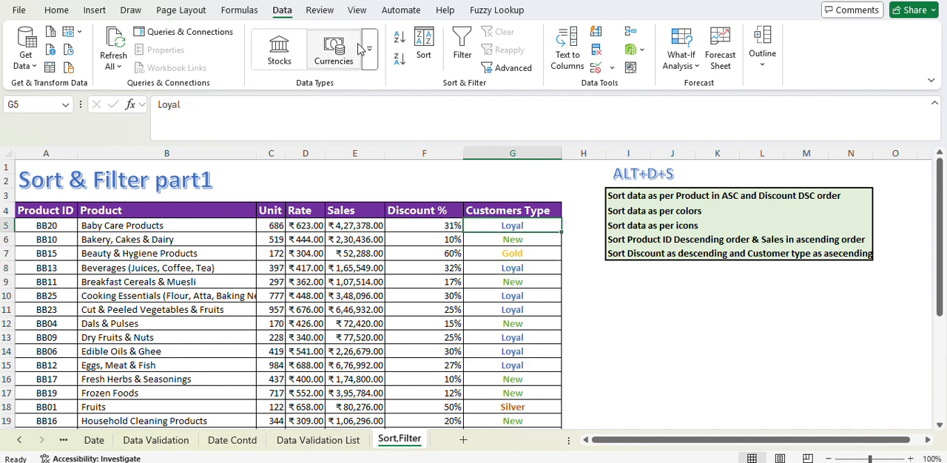
pyautogui.hotkey('alt', 'd')
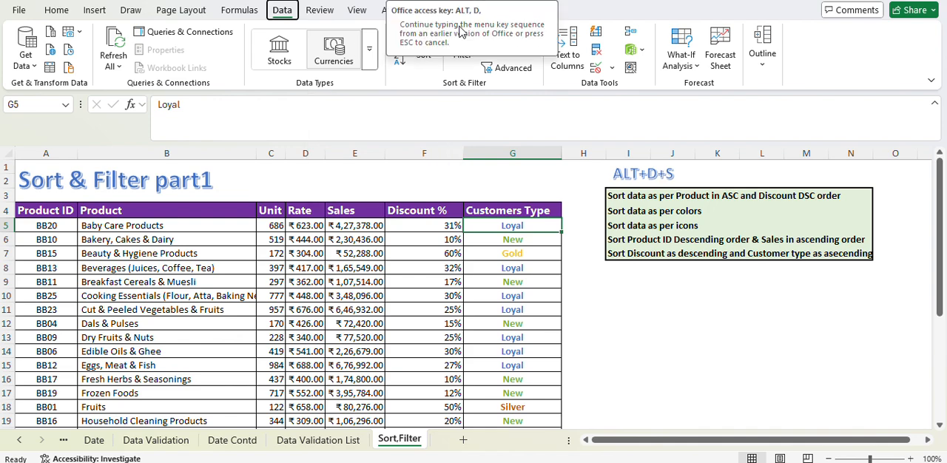
pyautogui.press('s')
pyautogui.click(472, 298)
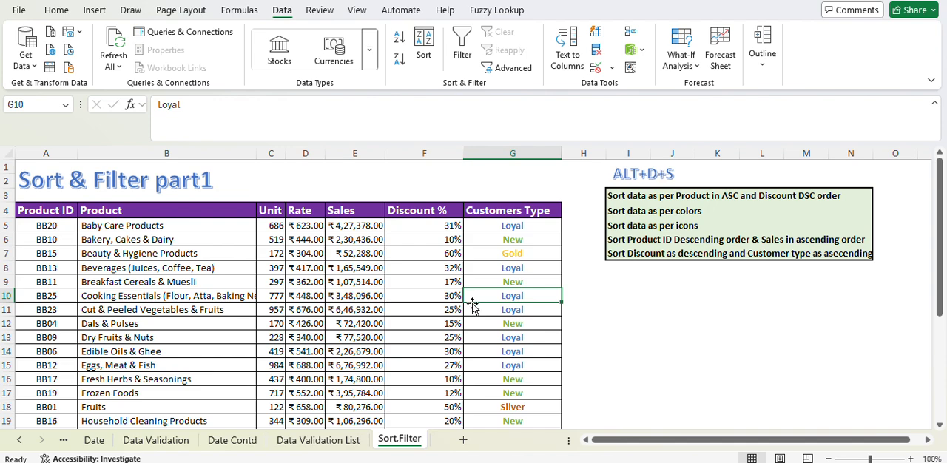
pyautogui.click(426, 56)
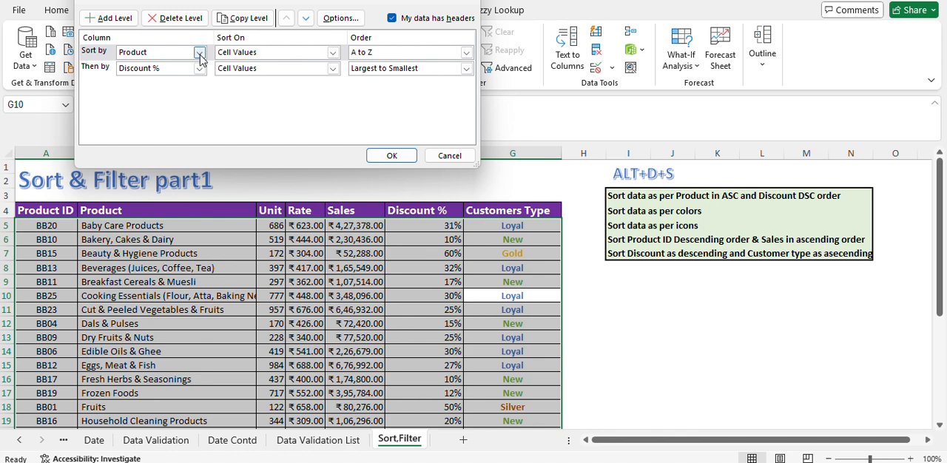
pyautogui.click(443, 72)
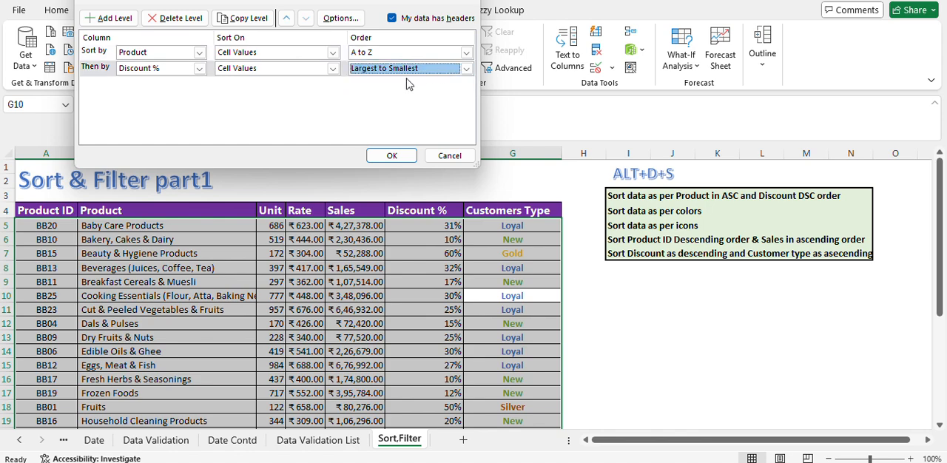
# Step: Add a third sort level on Customers Type by Font Color, with green On Top
pyautogui.click(108, 20)
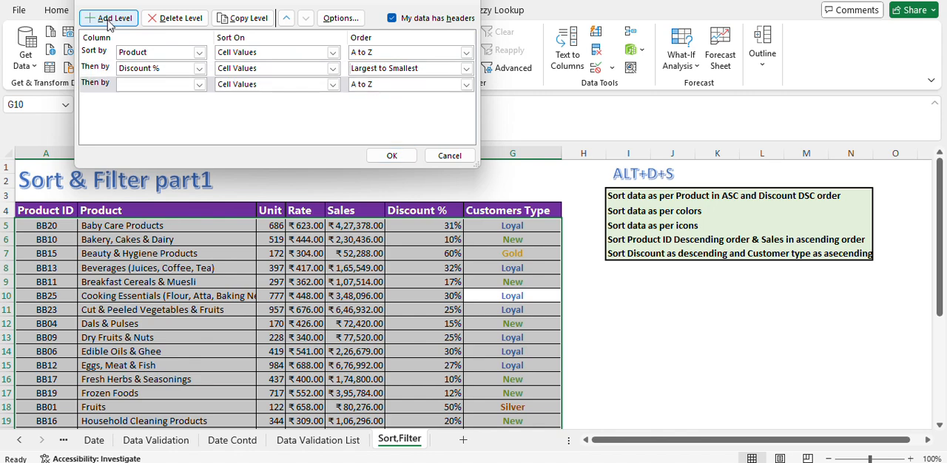
pyautogui.click(200, 85)
pyautogui.click(169, 157)
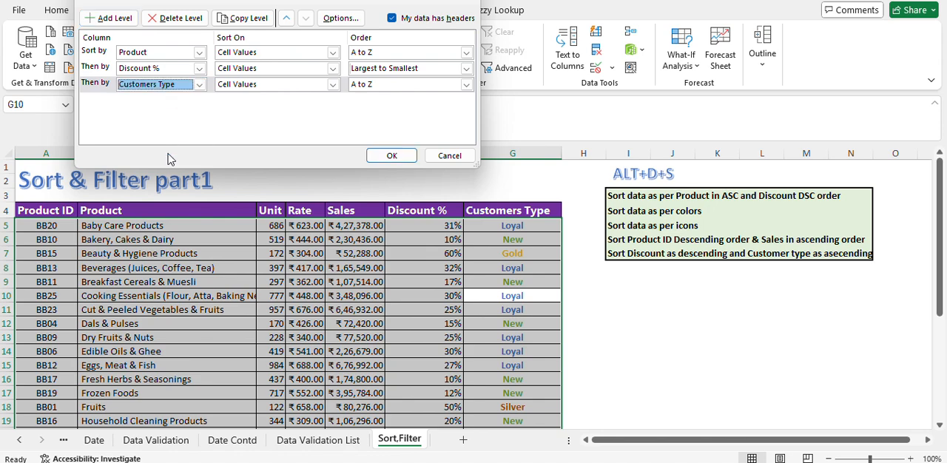
pyautogui.click(333, 85)
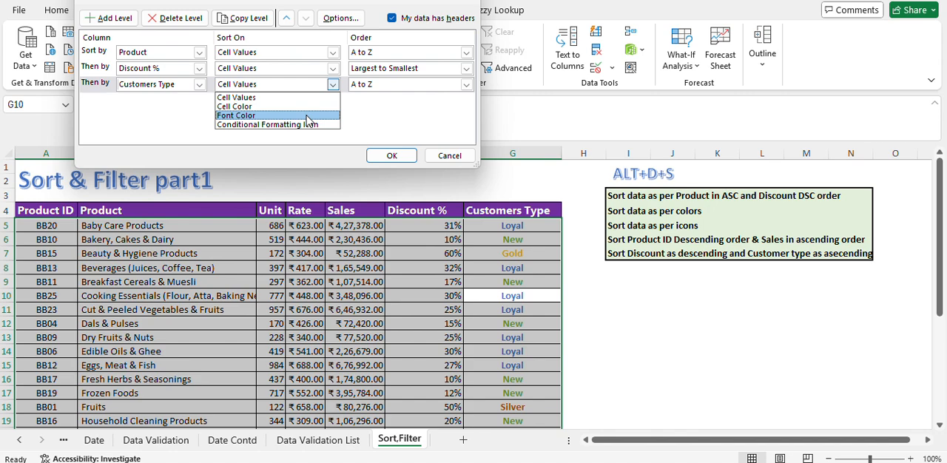
pyautogui.click(267, 116)
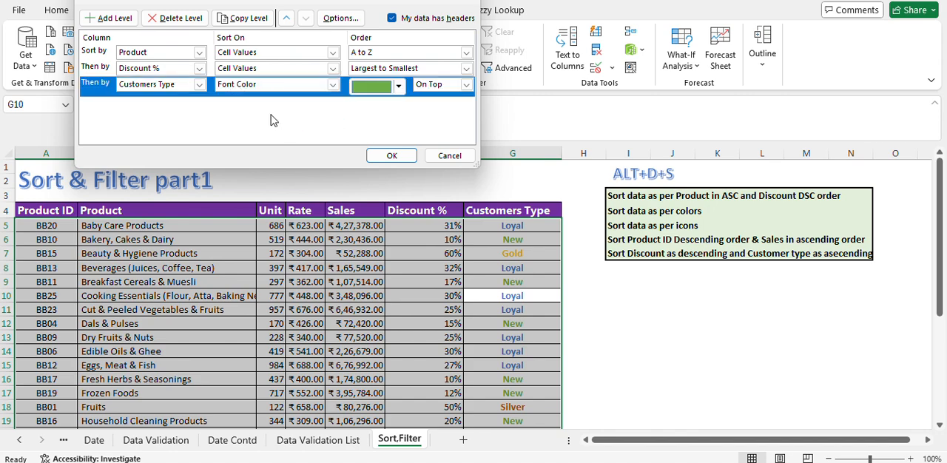
pyautogui.click(399, 86)
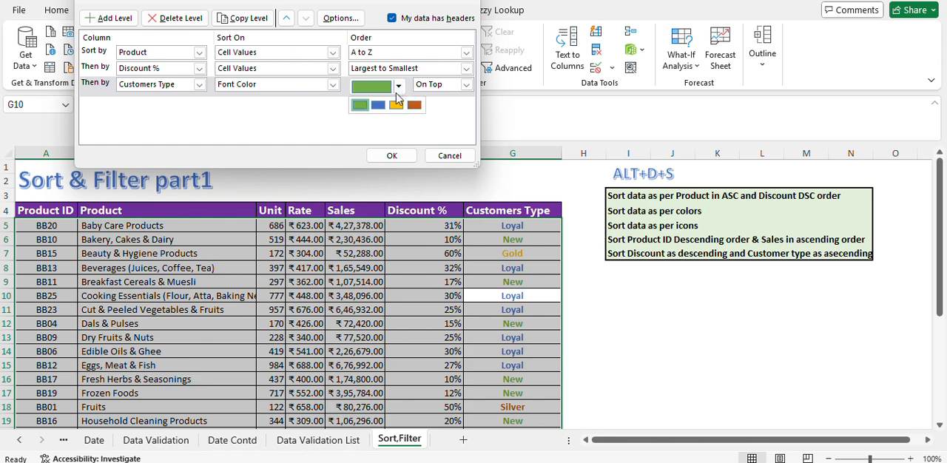
pyautogui.click(361, 105)
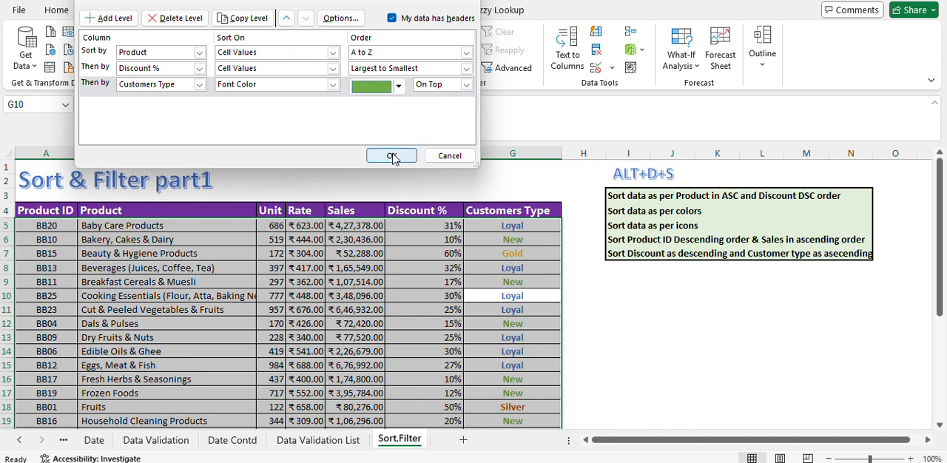
# Step: Add a fourth sort level on Customers Type by Font Color, with blue On Top
pyautogui.click(118, 19)
pyautogui.click(200, 105)
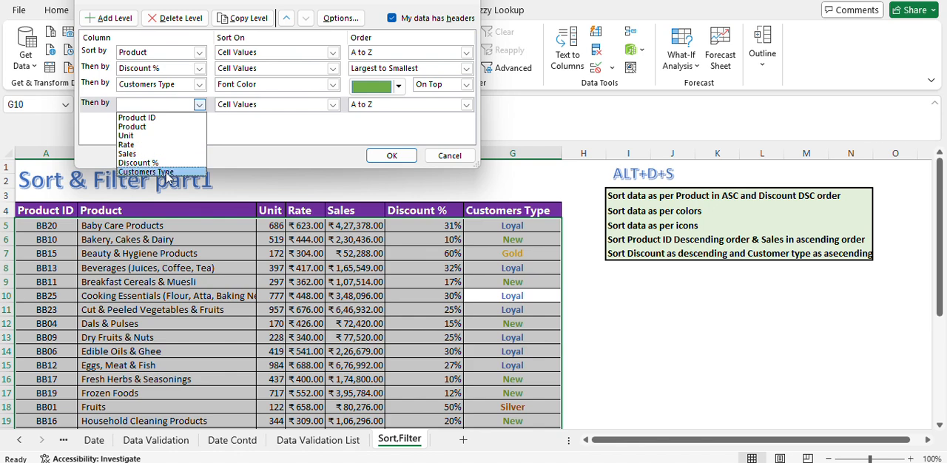
pyautogui.click(148, 172)
pyautogui.click(334, 105)
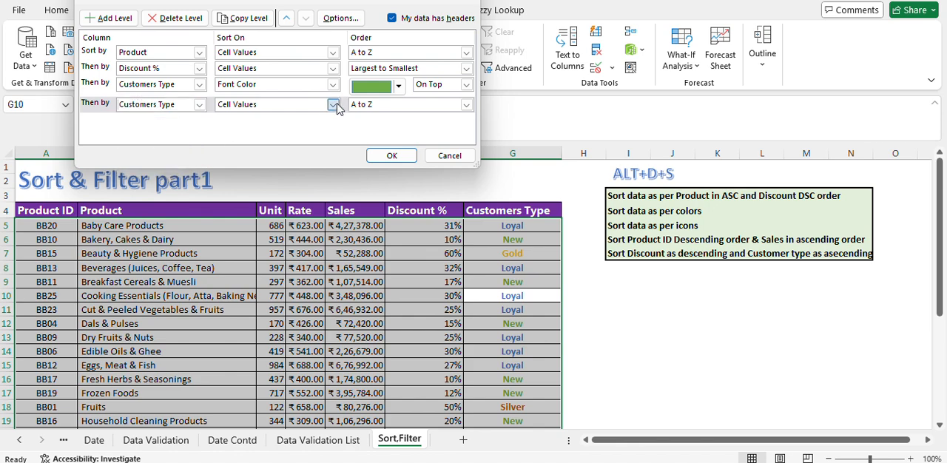
pyautogui.click(256, 136)
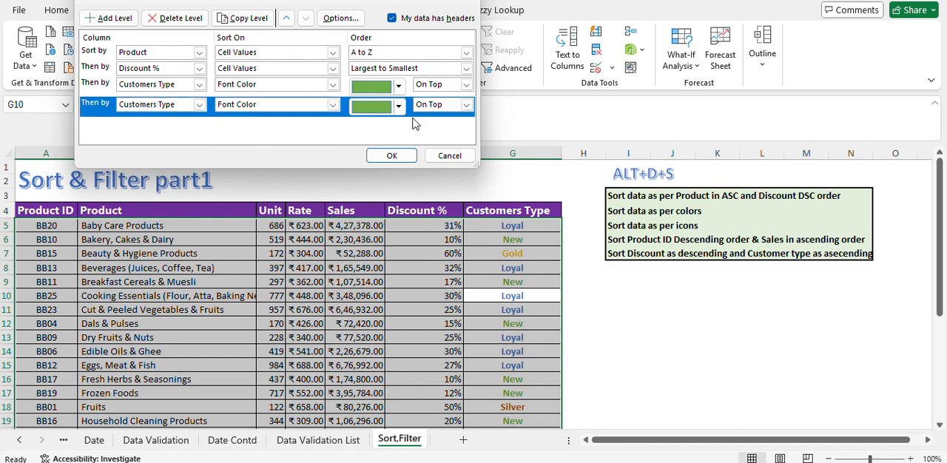
pyautogui.click(398, 105)
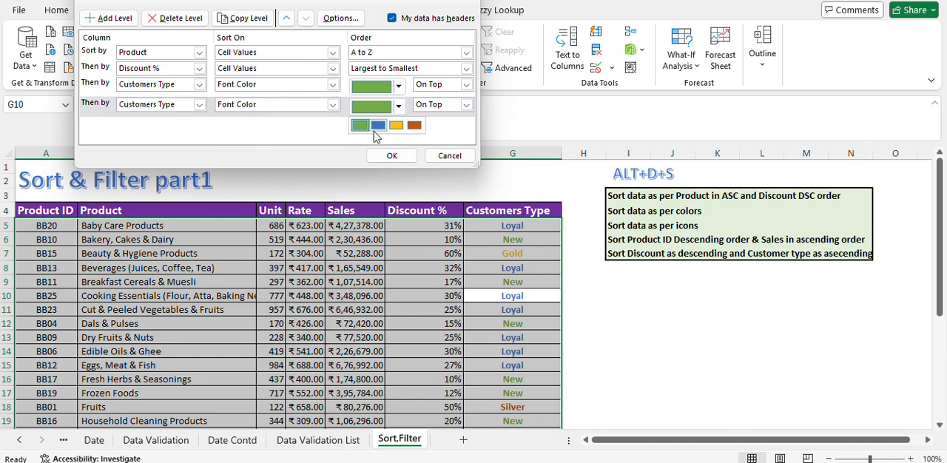
pyautogui.click(378, 126)
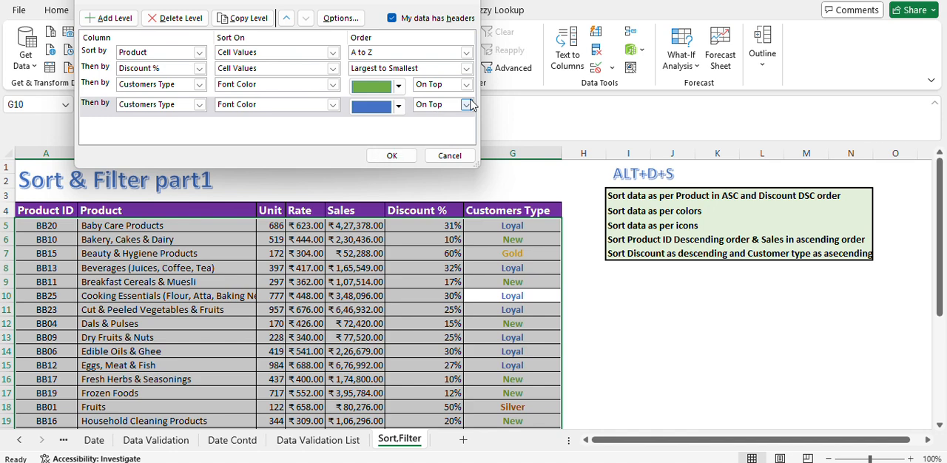
pyautogui.click(441, 105)
pyautogui.click(438, 118)
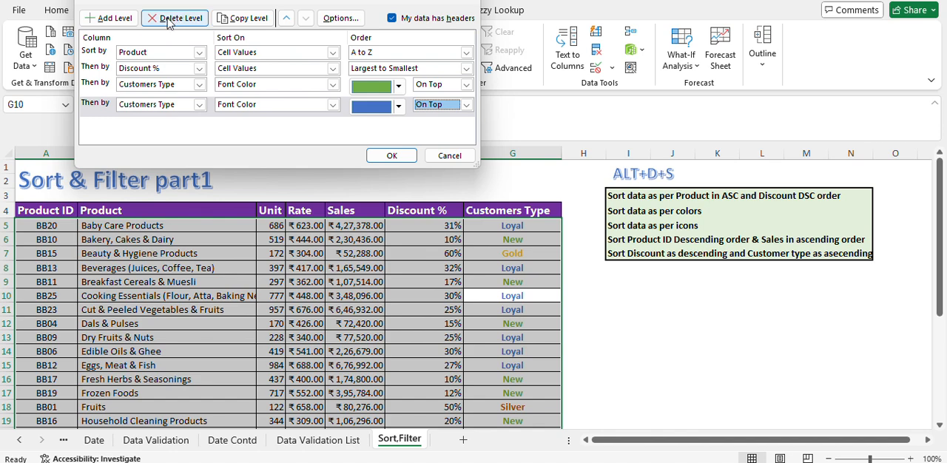
# Step: Add a fifth sort level on Customers Type by Font Color with yellow On Top, and apply the sort
pyautogui.click(122, 20)
pyautogui.click(199, 125)
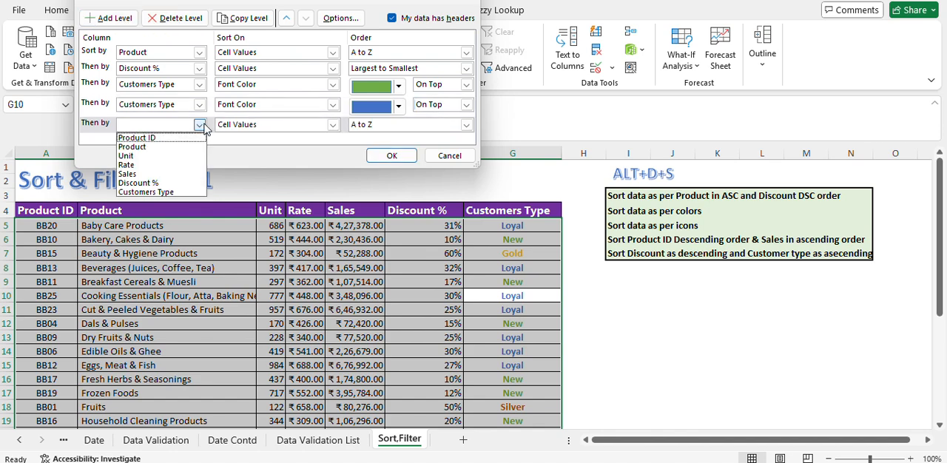
pyautogui.click(333, 124)
pyautogui.click(277, 156)
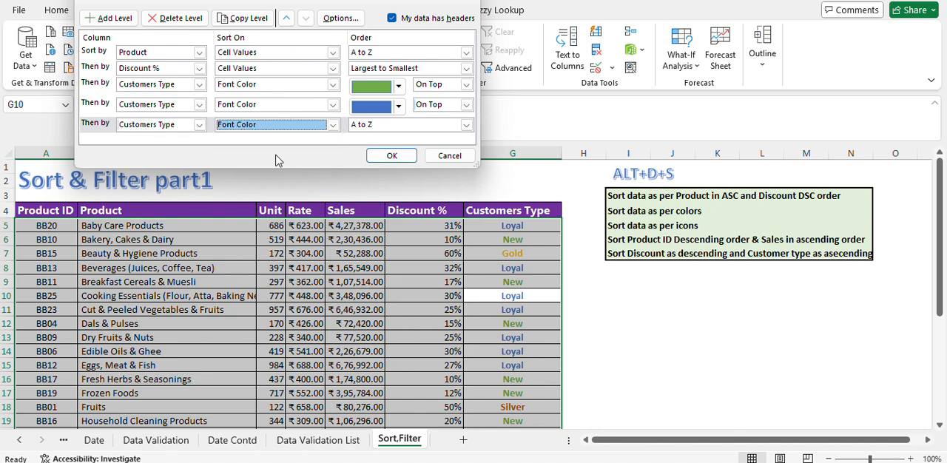
pyautogui.click(397, 125)
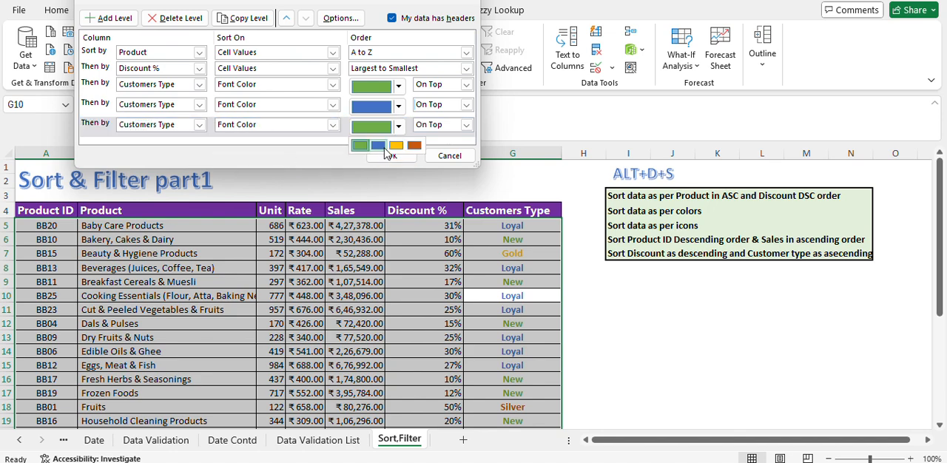
pyautogui.click(396, 146)
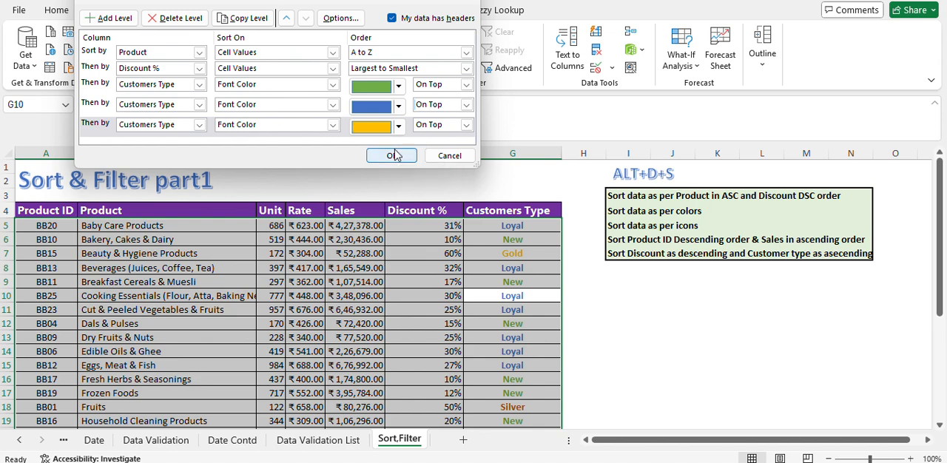
pyautogui.click(392, 156)
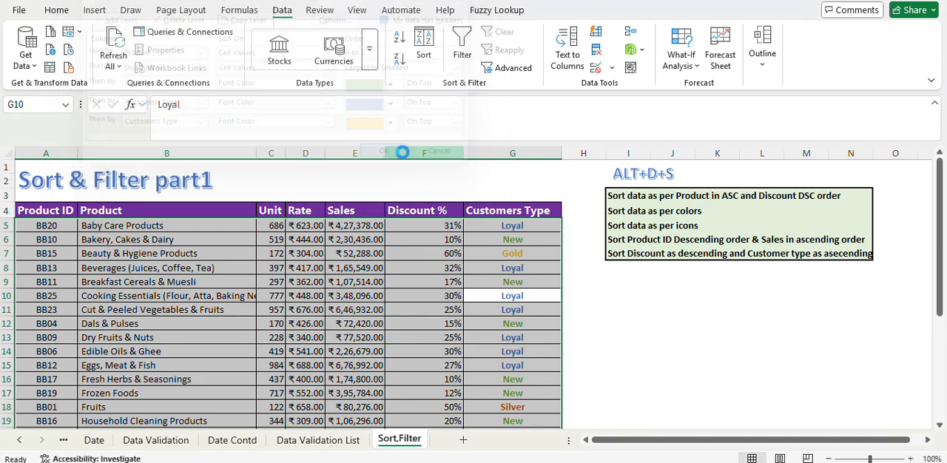
# Step: Check the order of the font colors in the Customers Type column against the sort levels
pyautogui.click(527, 228)
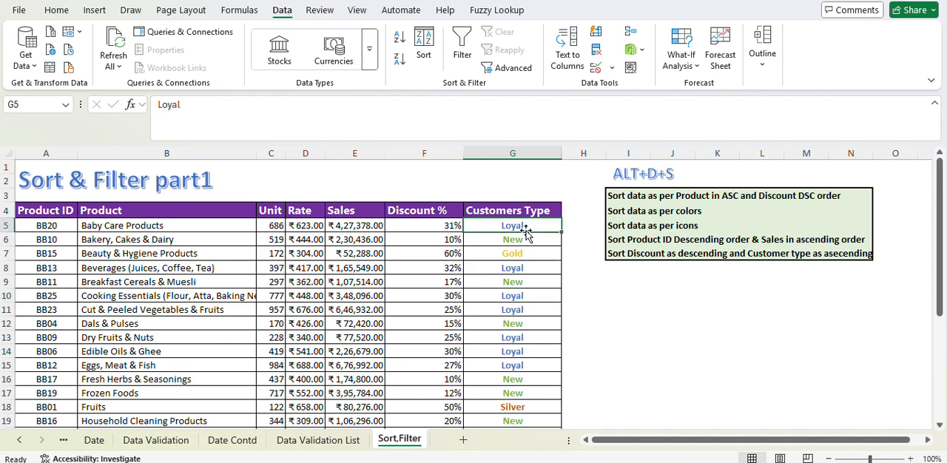
pyautogui.click(524, 265)
pyautogui.click(521, 282)
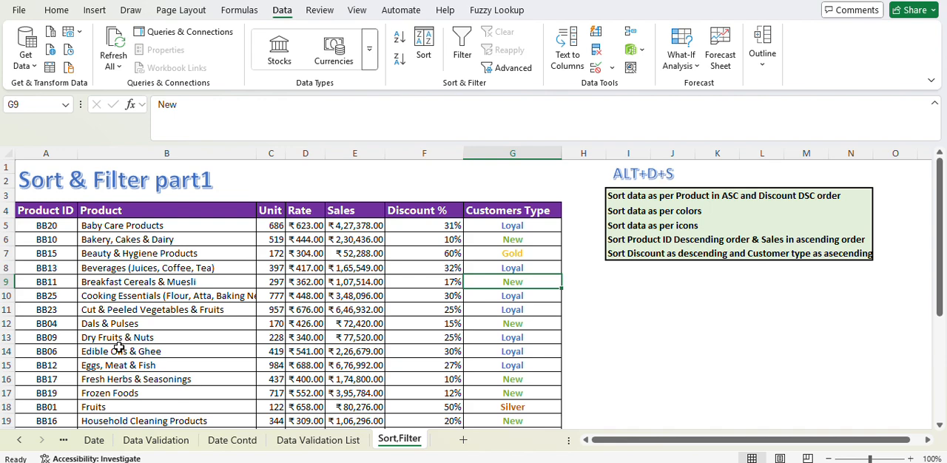
pyautogui.moveTo(548, 351); pyautogui.dragTo(529, 339)
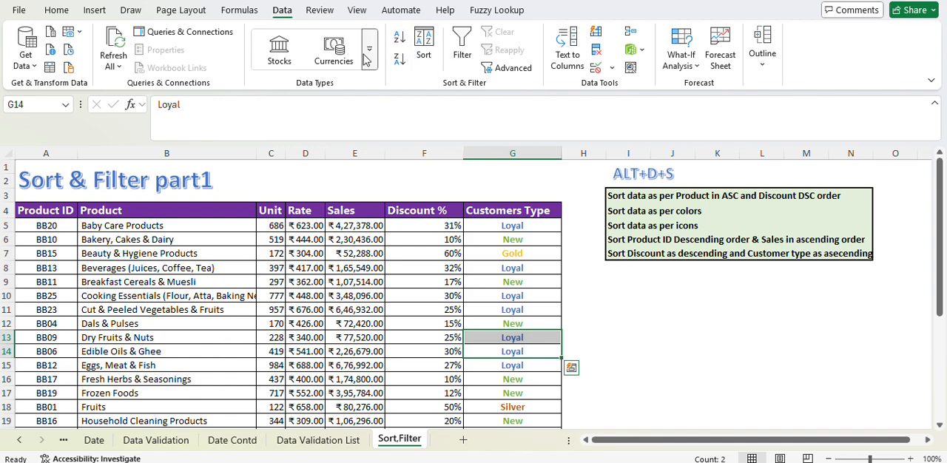
# Step: Remove the Product level, the Discount % level and the green Customers Type level from the table's custom sort
pyautogui.click(422, 45)
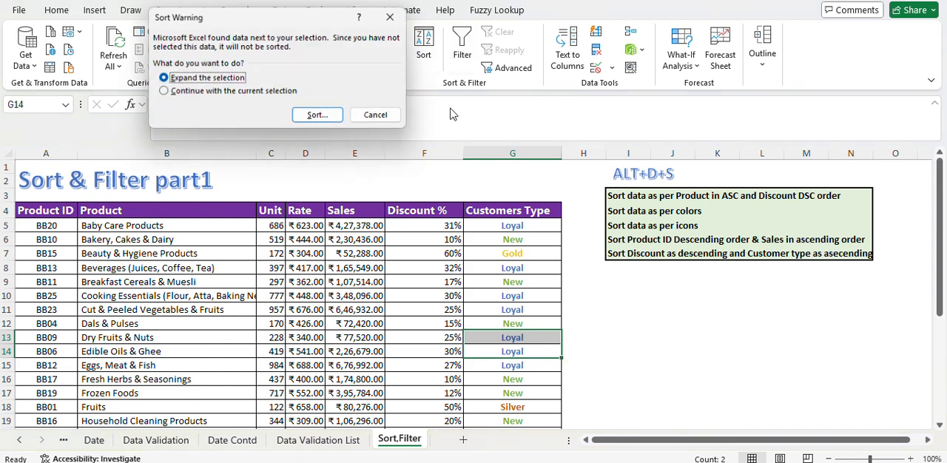
pyautogui.click(378, 114)
pyautogui.click(414, 265)
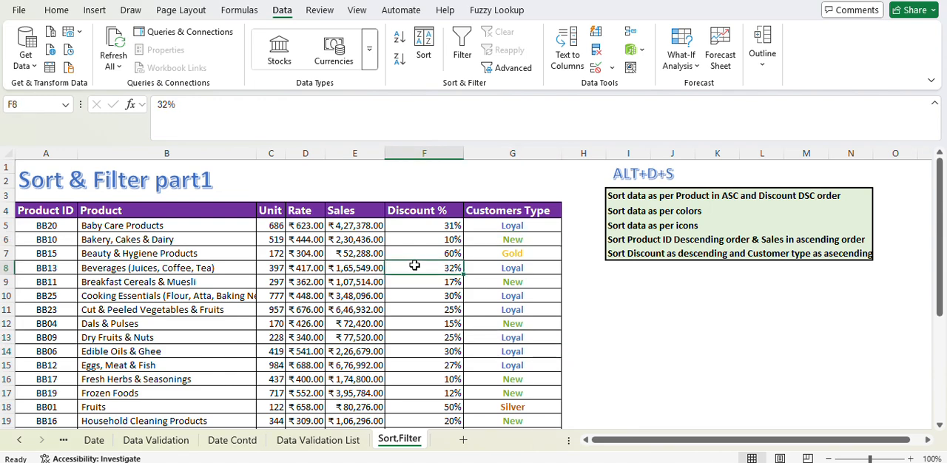
pyautogui.click(424, 46)
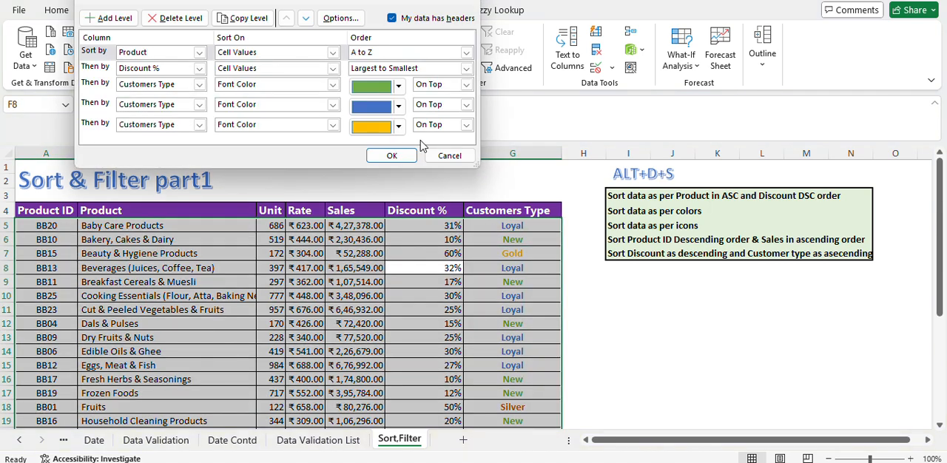
pyautogui.click(199, 53)
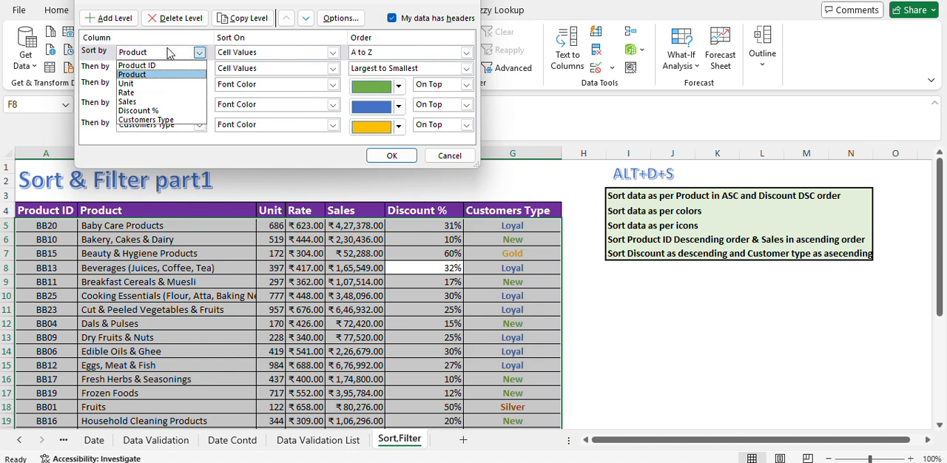
pyautogui.click(200, 20)
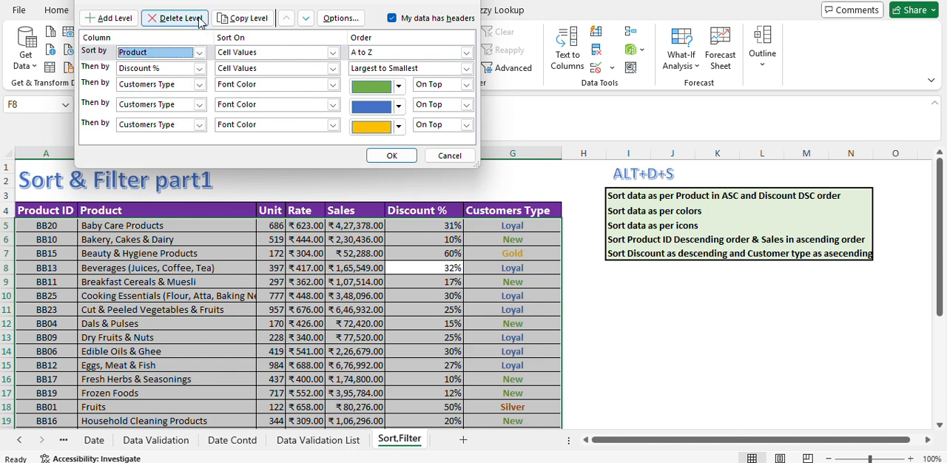
pyautogui.click(197, 21)
pyautogui.click(197, 21)
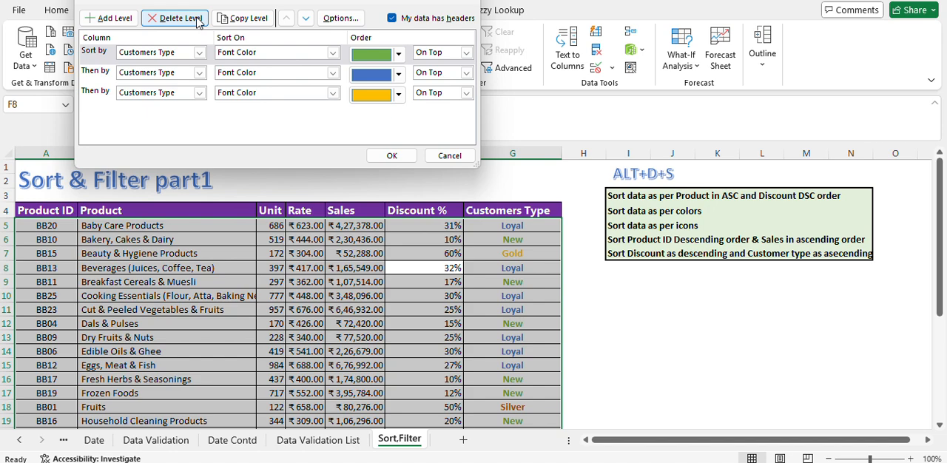
pyautogui.click(197, 21)
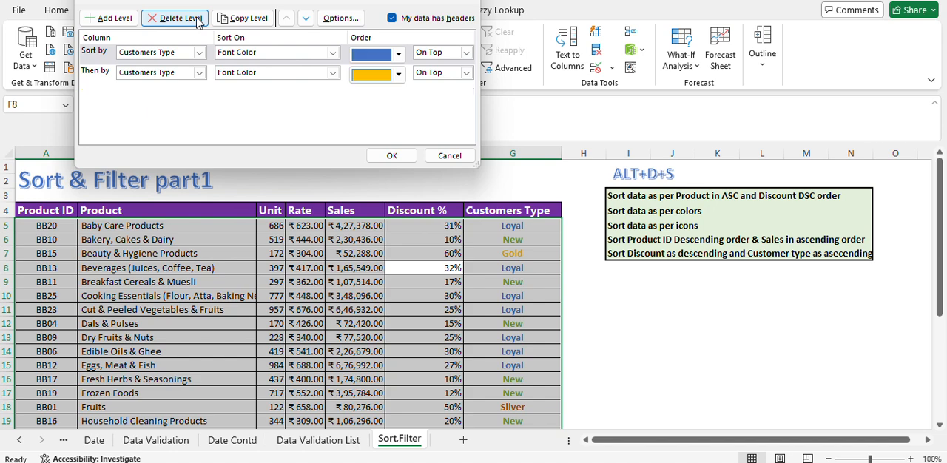
# Step: Set the first Customers Type font color level to green and the second to blue, both On Top
pyautogui.click(394, 58)
pyautogui.click(360, 73)
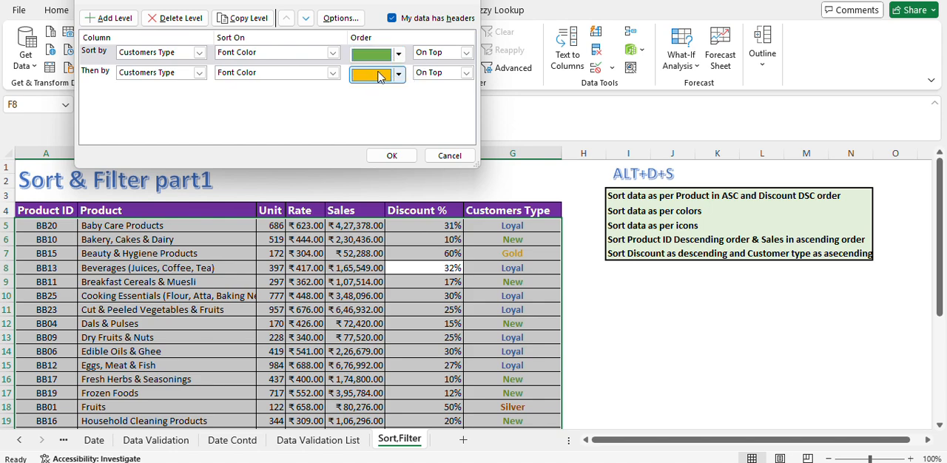
pyautogui.click(396, 77)
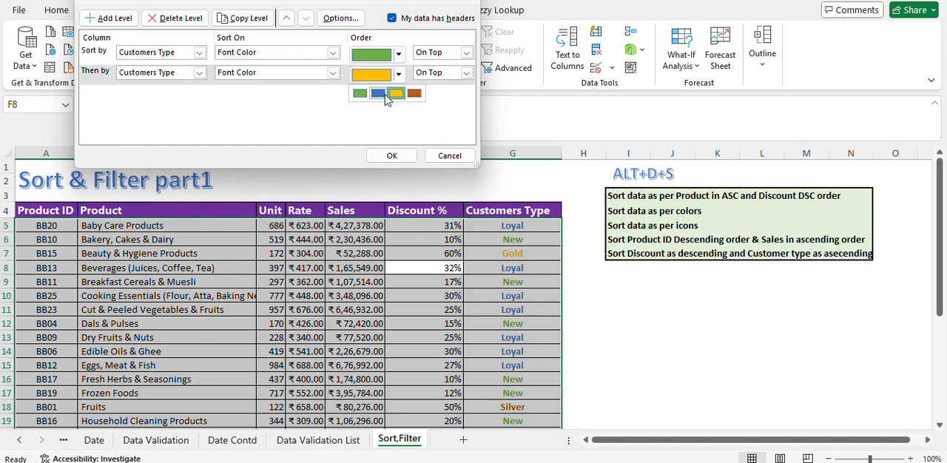
pyautogui.click(375, 96)
pyautogui.click(174, 76)
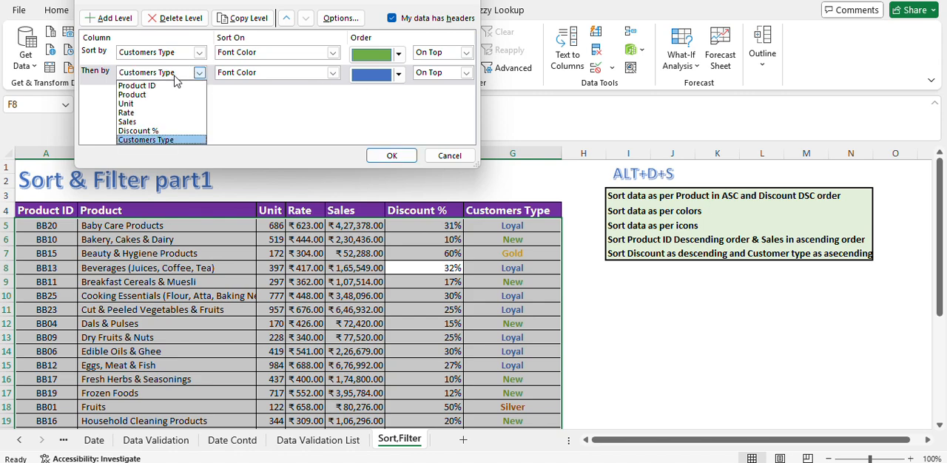
pyautogui.click(174, 76)
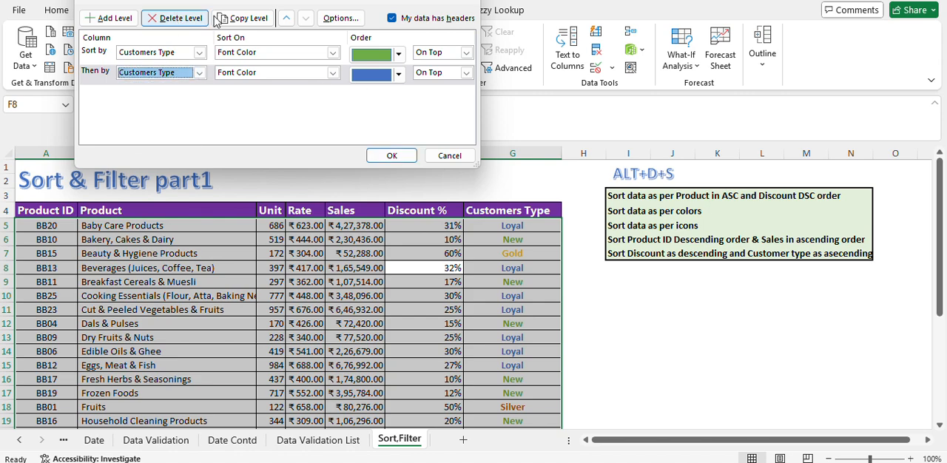
# Step: Add a third sort level on Customers Type by Font Color with yellow On Top, and apply the sort
pyautogui.click(121, 26)
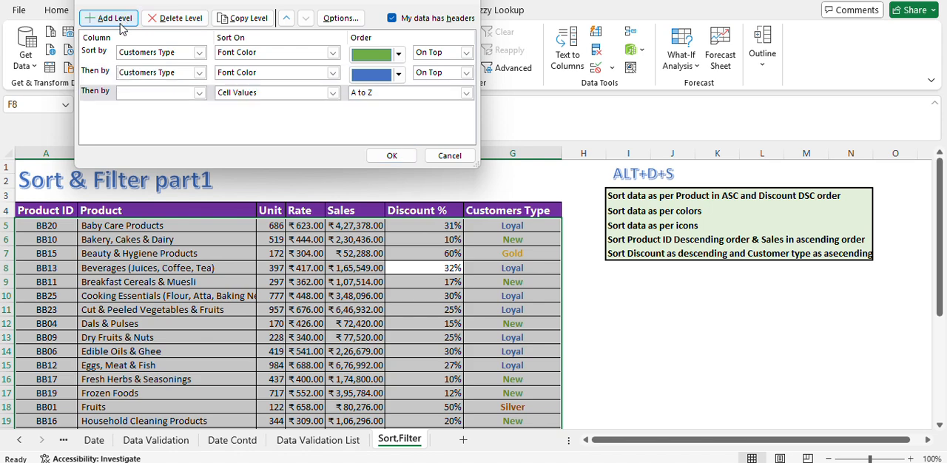
pyautogui.click(199, 92)
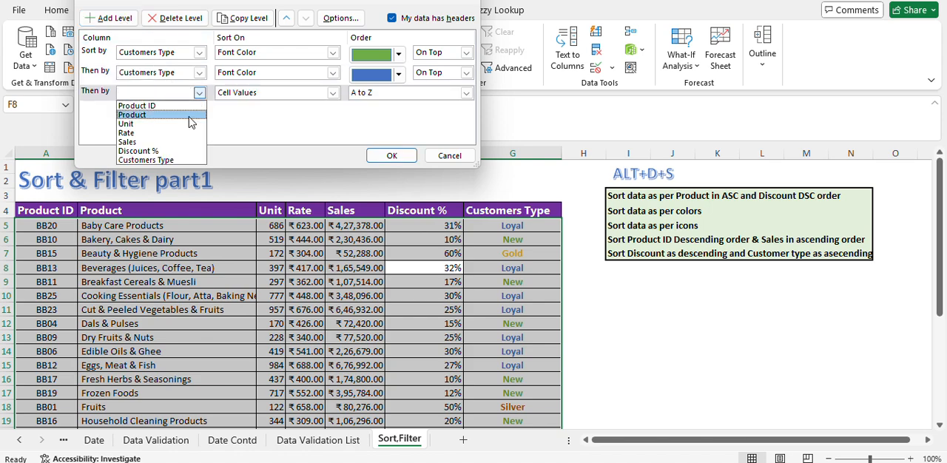
pyautogui.click(161, 160)
pyautogui.click(332, 94)
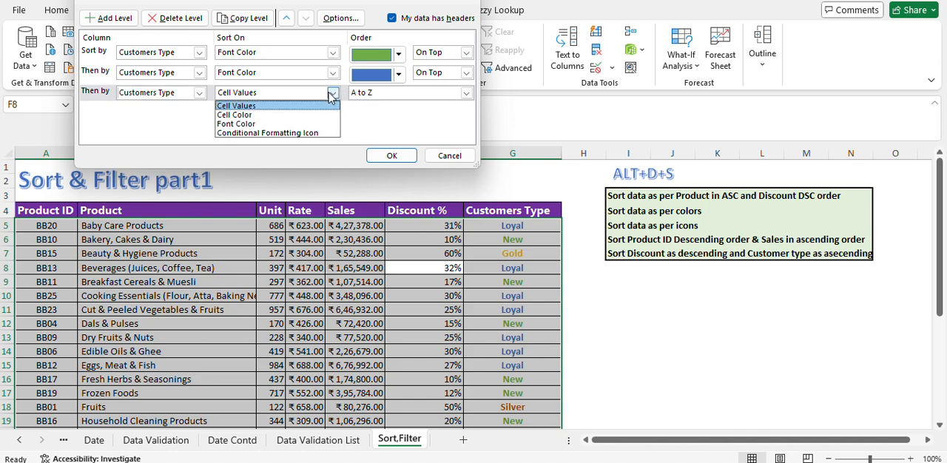
pyautogui.click(250, 124)
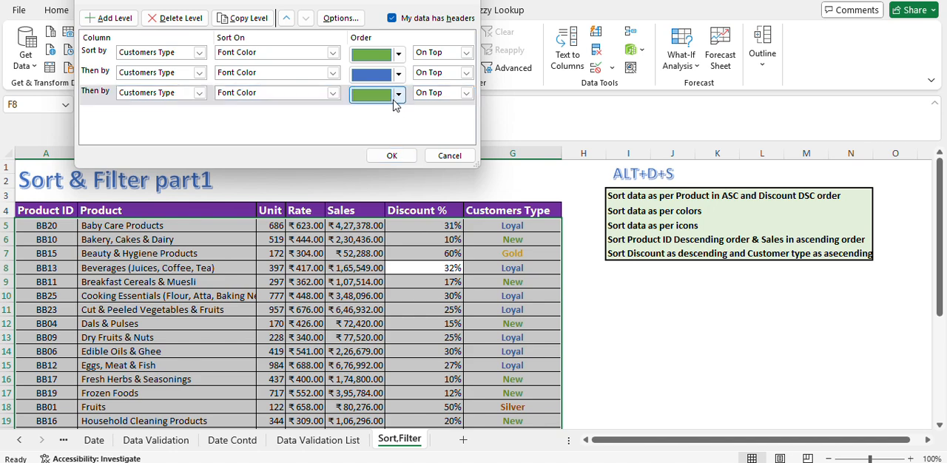
pyautogui.click(398, 95)
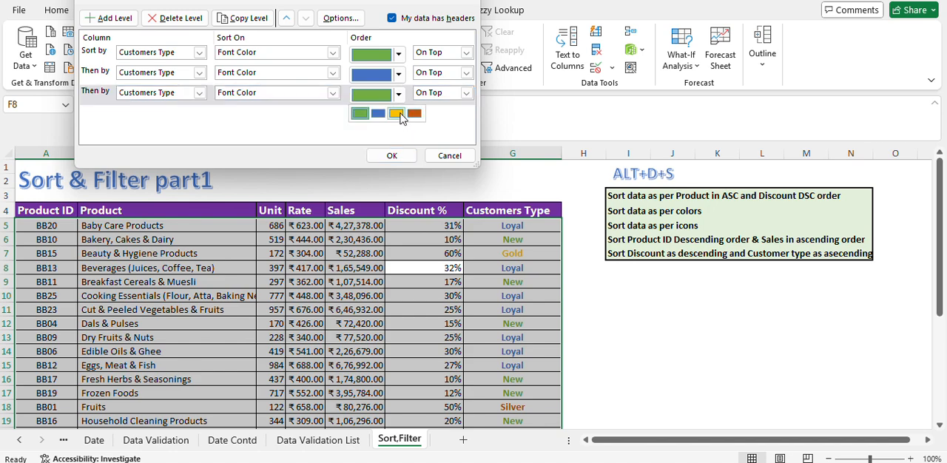
pyautogui.click(397, 114)
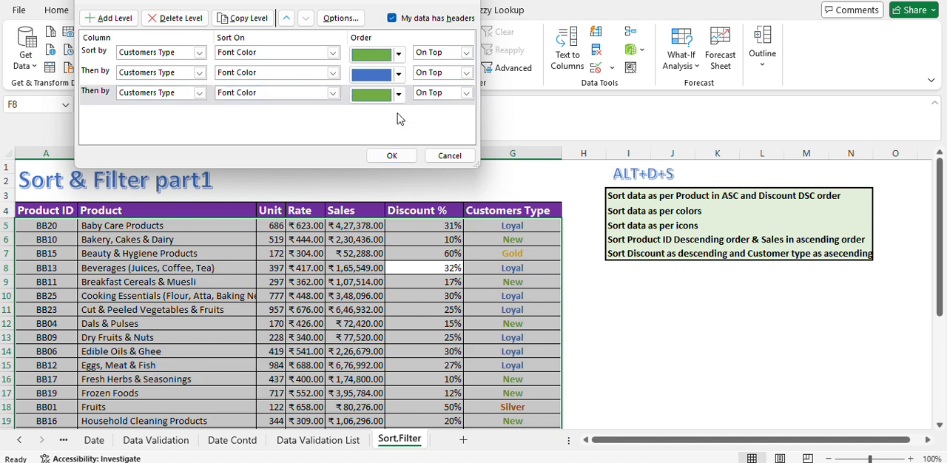
pyautogui.click(393, 154)
# Step: Examine how the sorted rows are grouped by font color in the Customers Type column
pyautogui.click(528, 267)
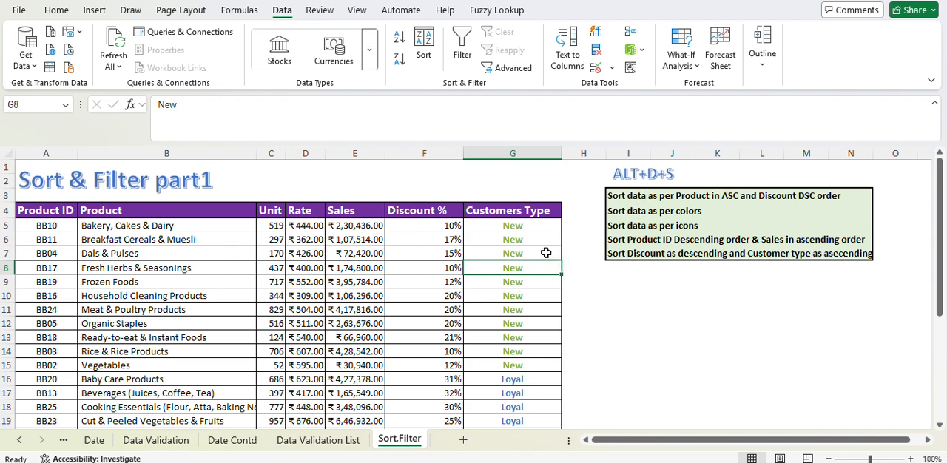
pyautogui.moveTo(528, 224); pyautogui.dragTo(523, 348)
pyautogui.scroll(-6, 522, 348)
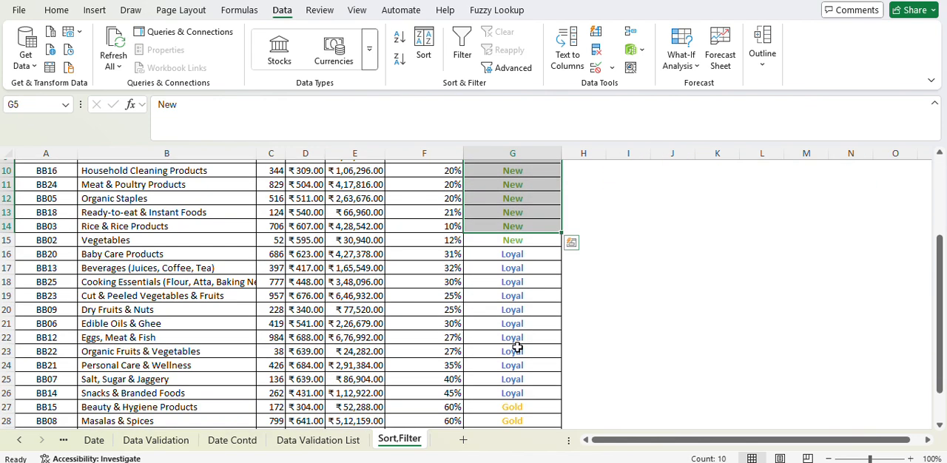
pyautogui.scroll(6, 511, 298)
pyautogui.click(531, 339)
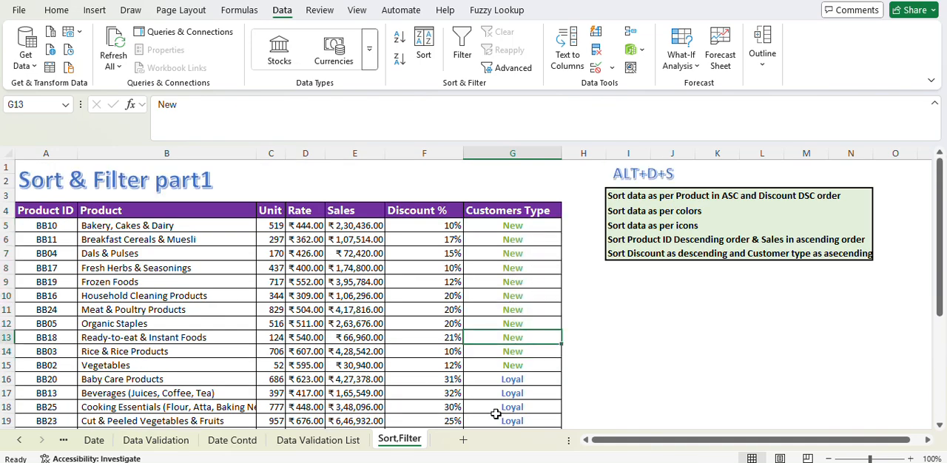
pyautogui.click(469, 296)
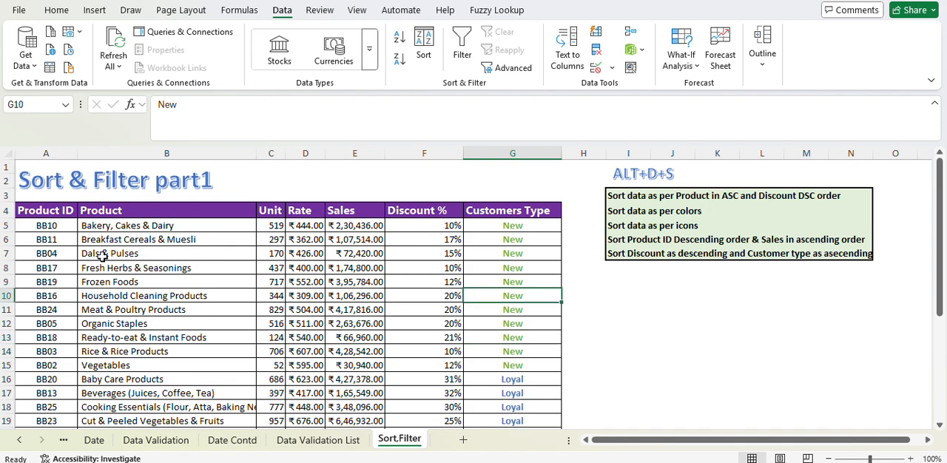
# Step: Apply the green, yellow and red three-arrow conditional formatting icon set to the Discount % values in F5:F29
pyautogui.moveTo(441, 225); pyautogui.dragTo(450, 399)
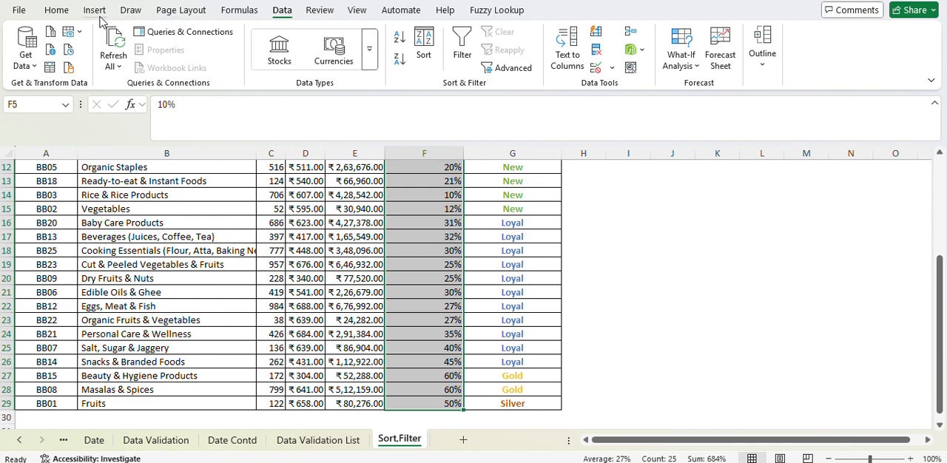
pyautogui.click(68, 13)
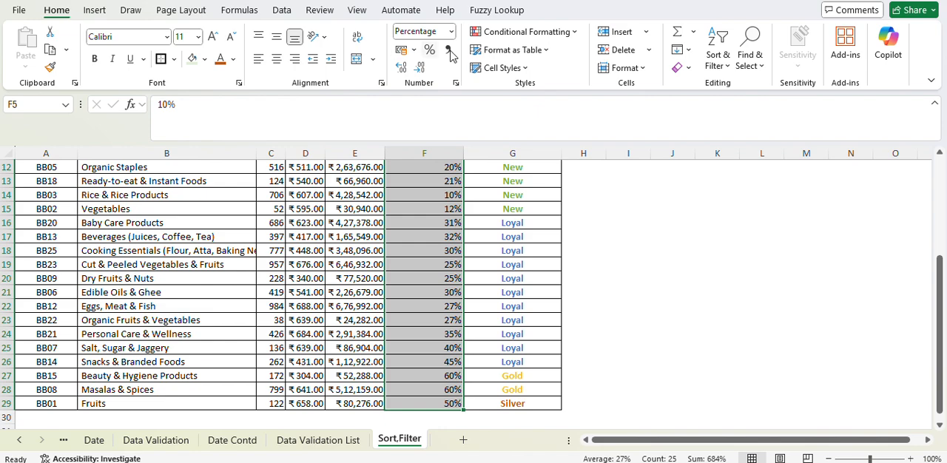
pyautogui.click(552, 41)
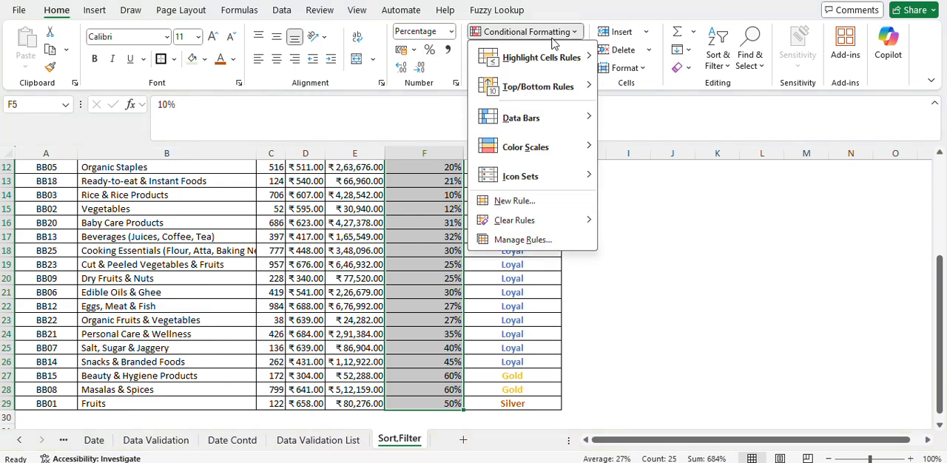
pyautogui.moveTo(521, 178)
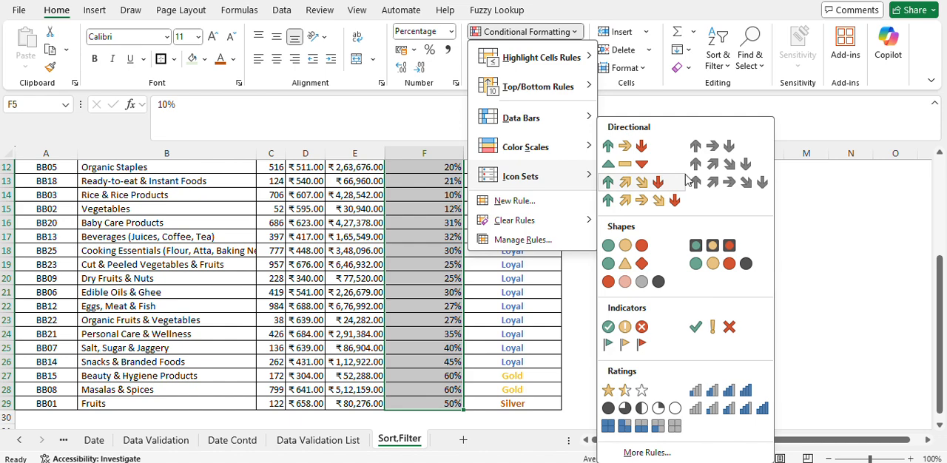
pyautogui.click(624, 146)
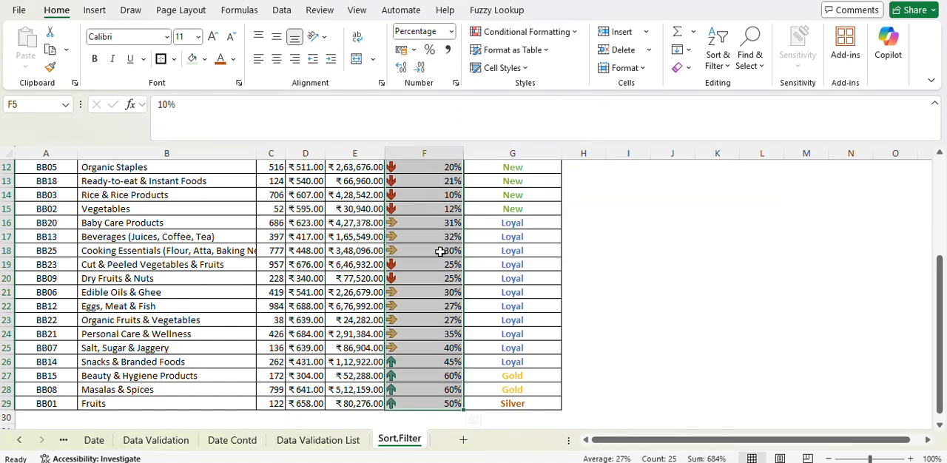
pyautogui.click(415, 292)
pyautogui.scroll(3, 433, 289)
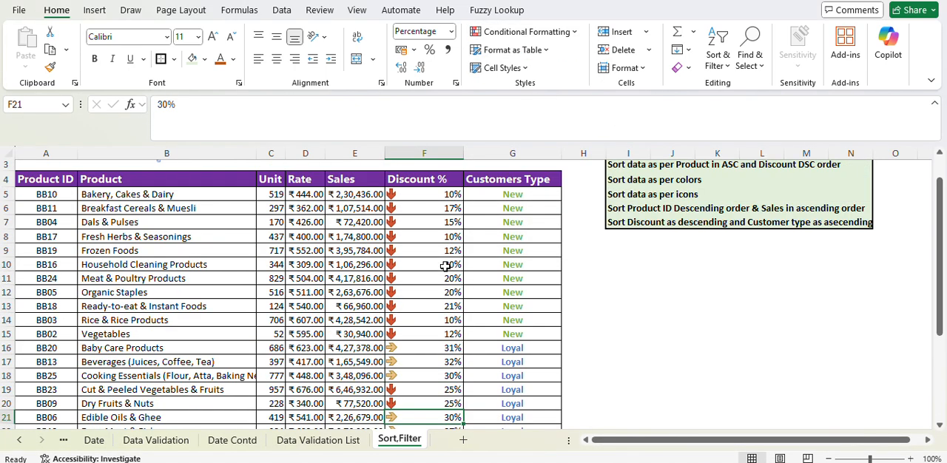
# Step: Add a fourth sort level on Discount % by Conditional Formatting Icon with the green up arrow On Top, and apply the sort
pyautogui.click(415, 221)
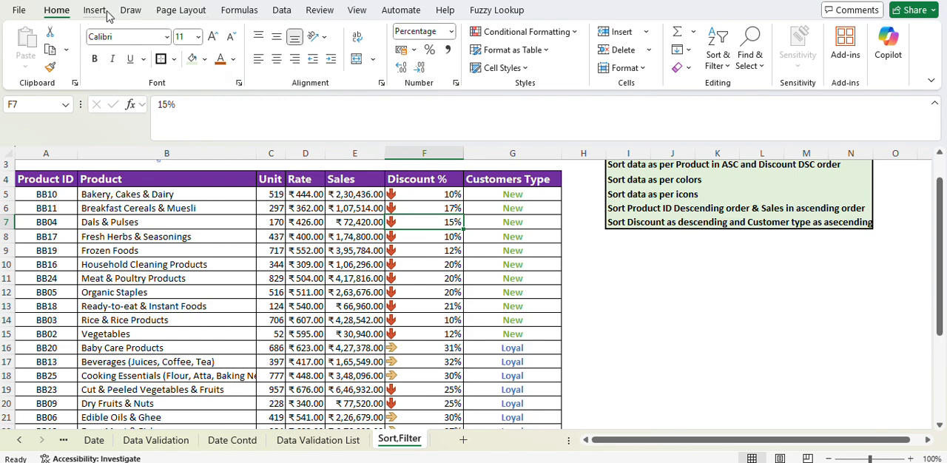
pyautogui.click(282, 10)
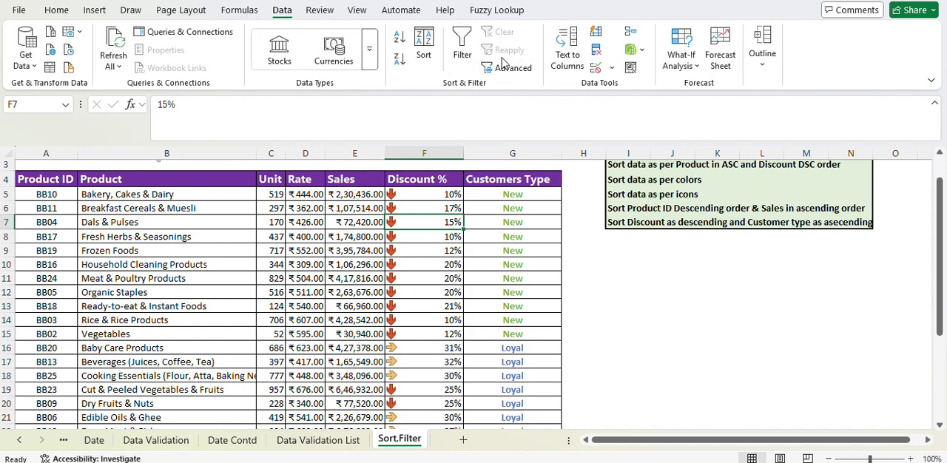
pyautogui.click(423, 47)
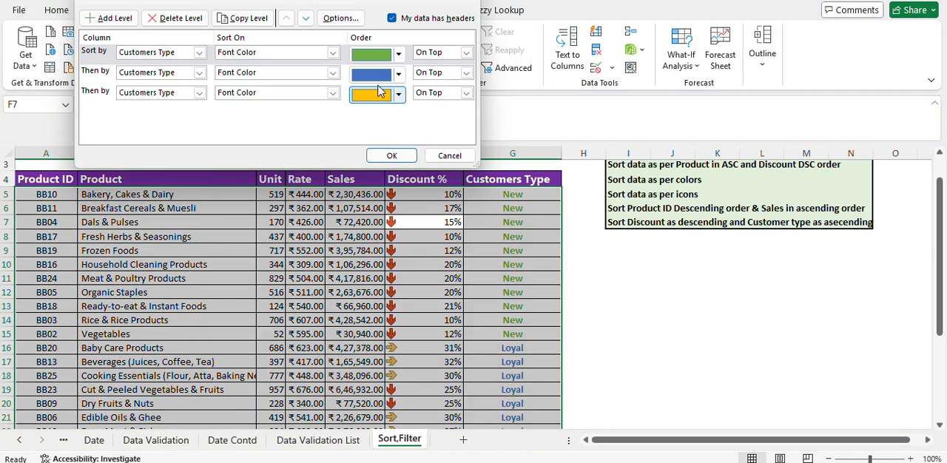
pyautogui.click(447, 94)
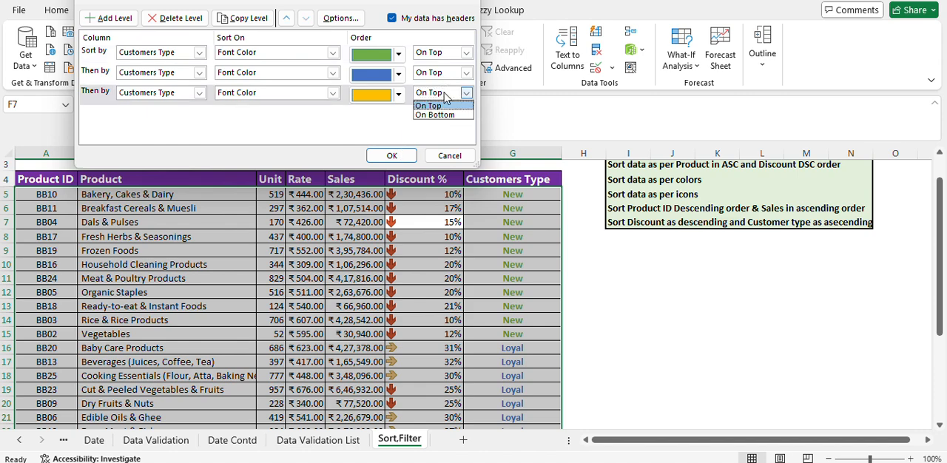
pyautogui.click(446, 95)
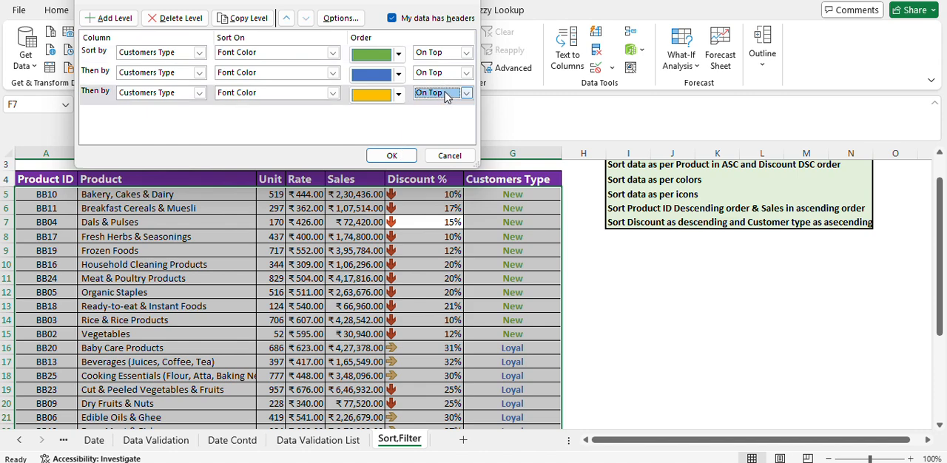
pyautogui.click(115, 17)
pyautogui.click(199, 114)
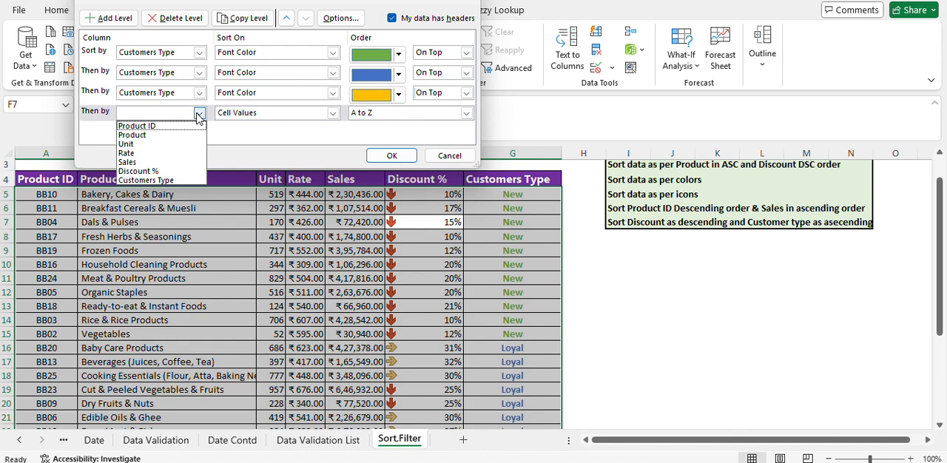
pyautogui.click(167, 171)
pyautogui.click(333, 113)
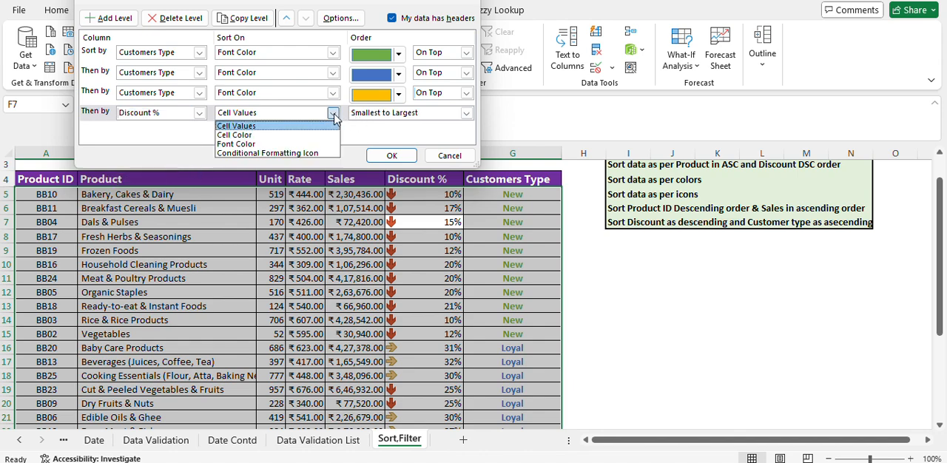
pyautogui.click(246, 154)
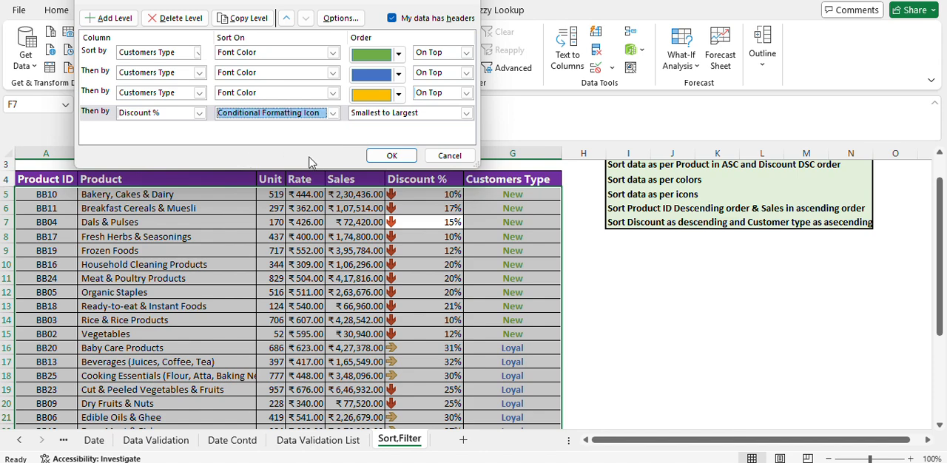
pyautogui.click(393, 156)
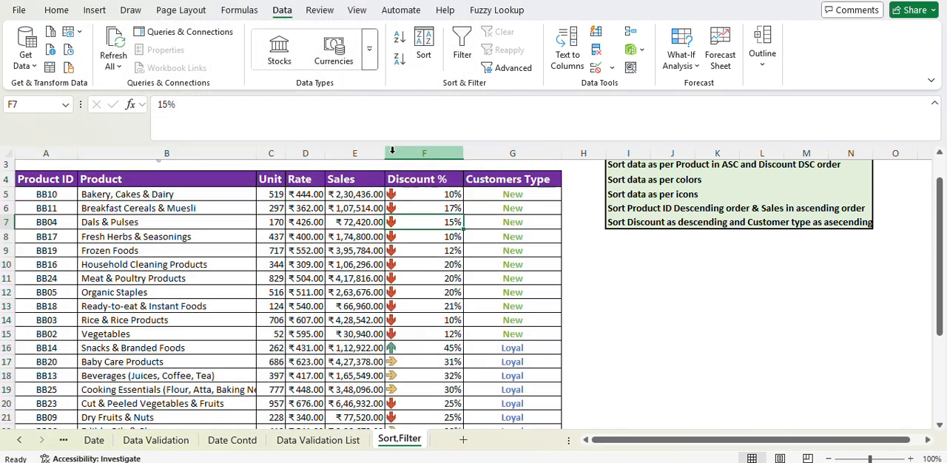
# Step: Examine how the Discount % icons are ordered within the Customers Type groups, and look over the Product ID and Sales columns
pyautogui.scroll(-3, 426, 331)
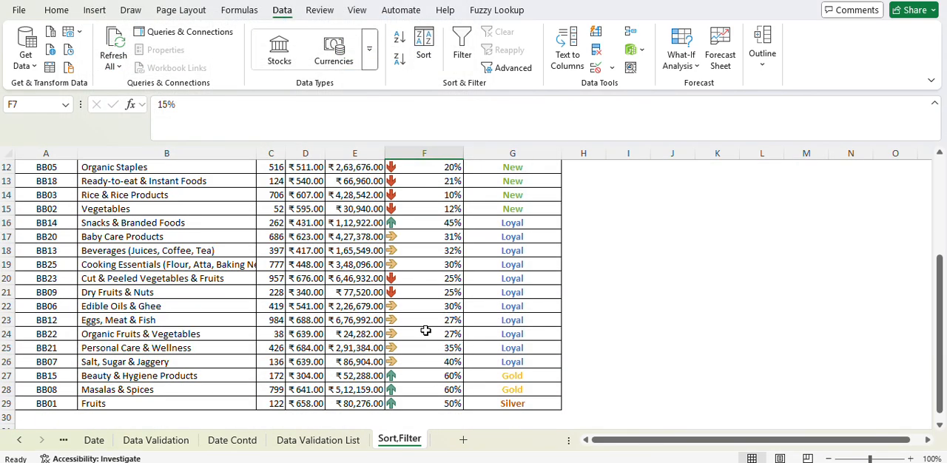
pyautogui.scroll(3, 425, 330)
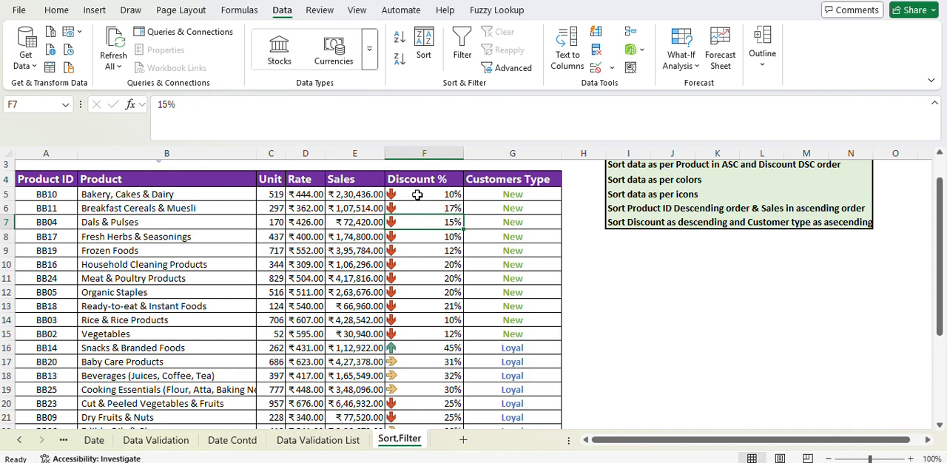
pyautogui.click(425, 235)
pyautogui.click(412, 191)
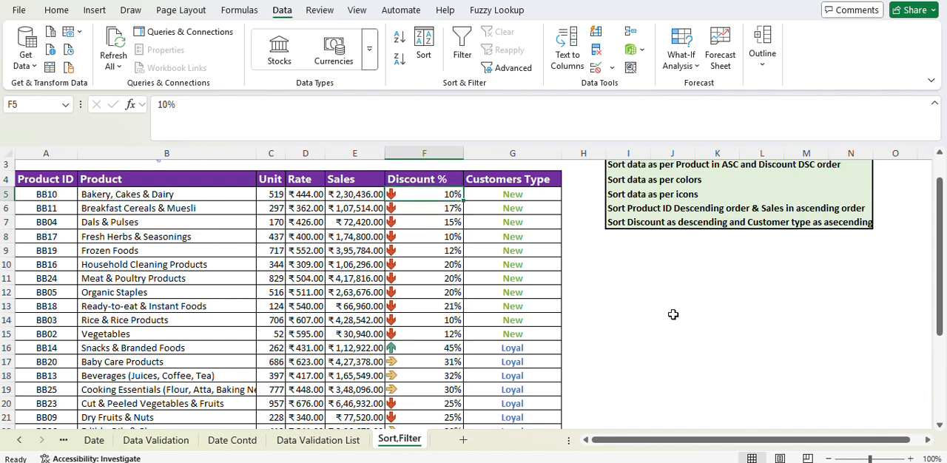
pyautogui.click(674, 250)
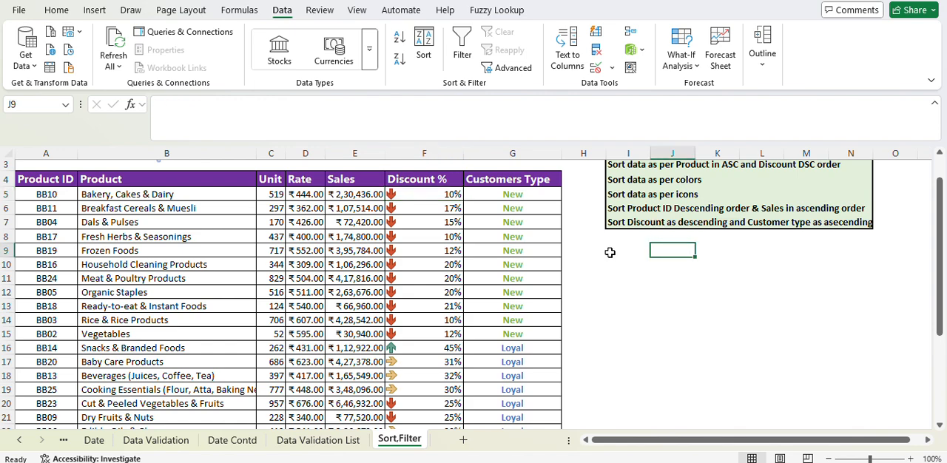
pyautogui.scroll(1, 610, 253)
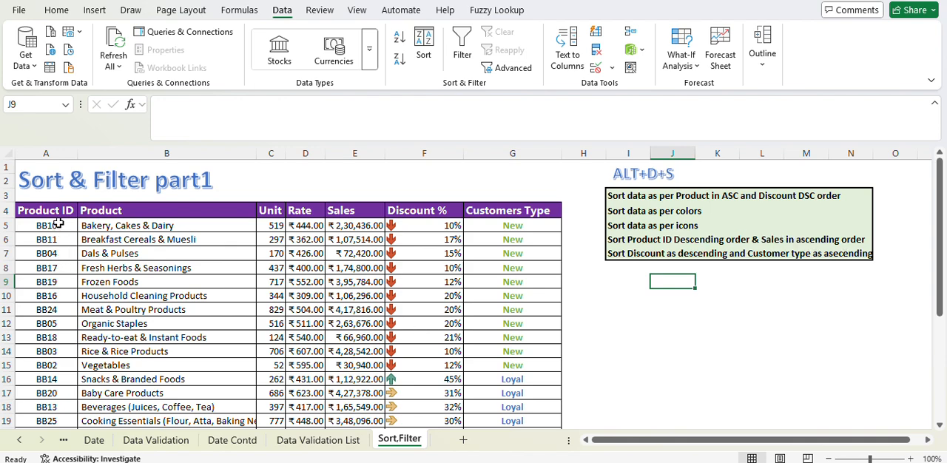
pyautogui.moveTo(58, 228); pyautogui.dragTo(37, 404)
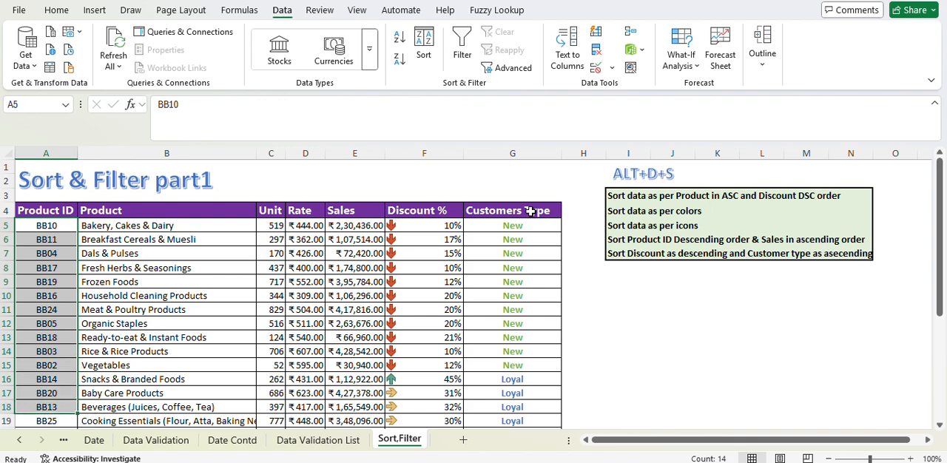
pyautogui.moveTo(351, 228); pyautogui.dragTo(349, 348)
# Step: Reopen the custom sort for the product table and delete all four existing sort levels
pyautogui.click(219, 338)
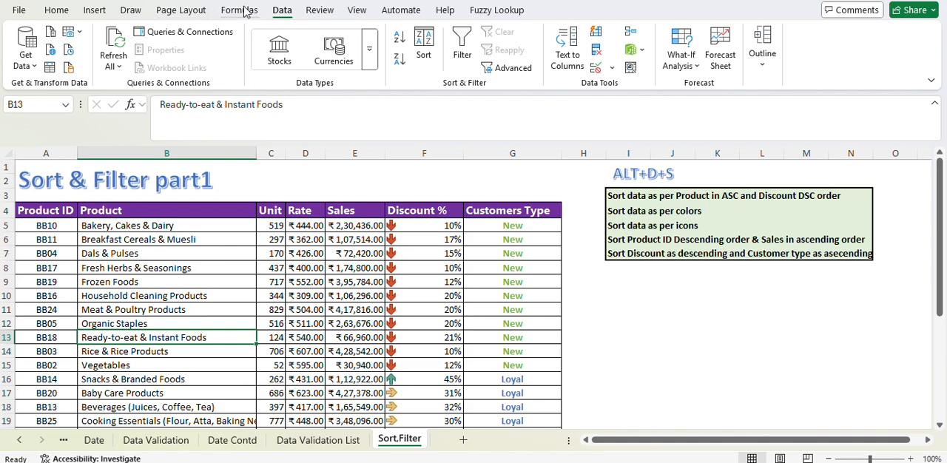
pyautogui.click(423, 45)
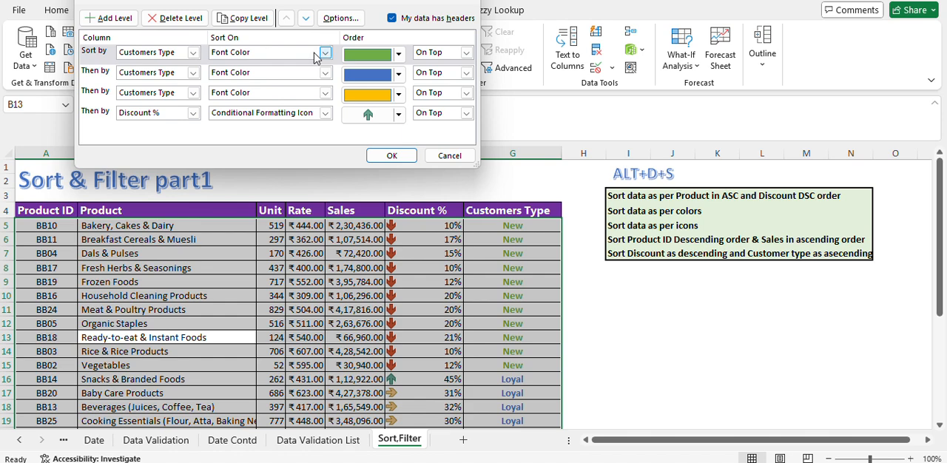
pyautogui.click(181, 18)
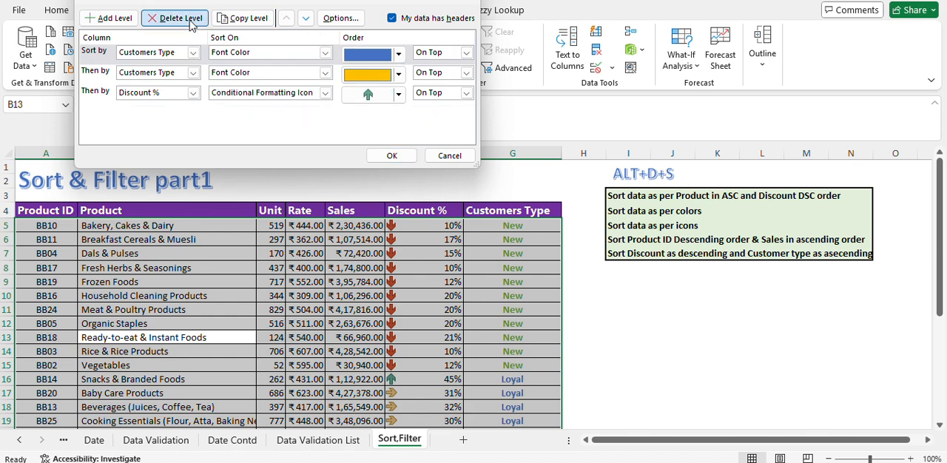
pyautogui.click(185, 21)
pyautogui.click(190, 23)
pyautogui.click(190, 22)
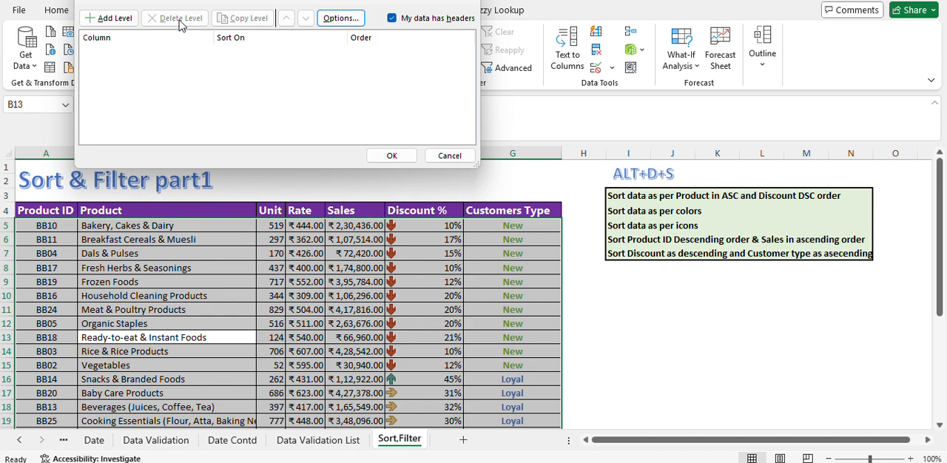
# Step: Add a first sort level on Product ID by Cell Values in Z to A order
pyautogui.click(104, 19)
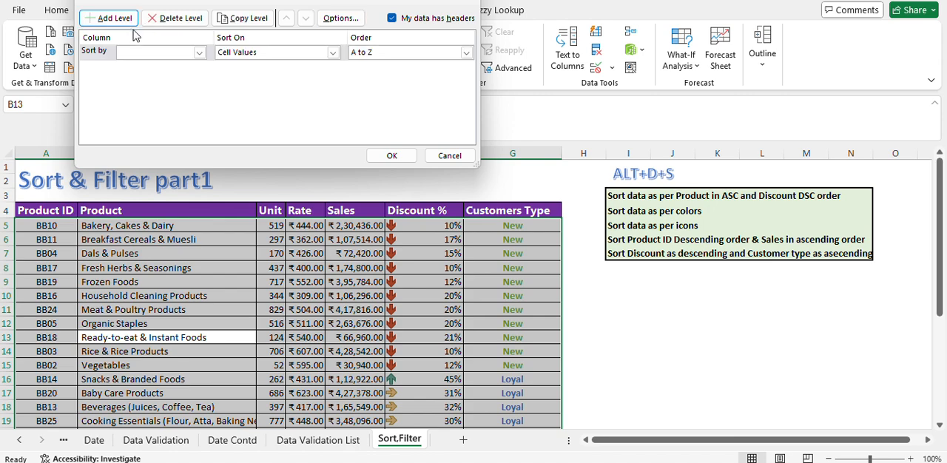
pyautogui.click(199, 53)
pyautogui.click(174, 67)
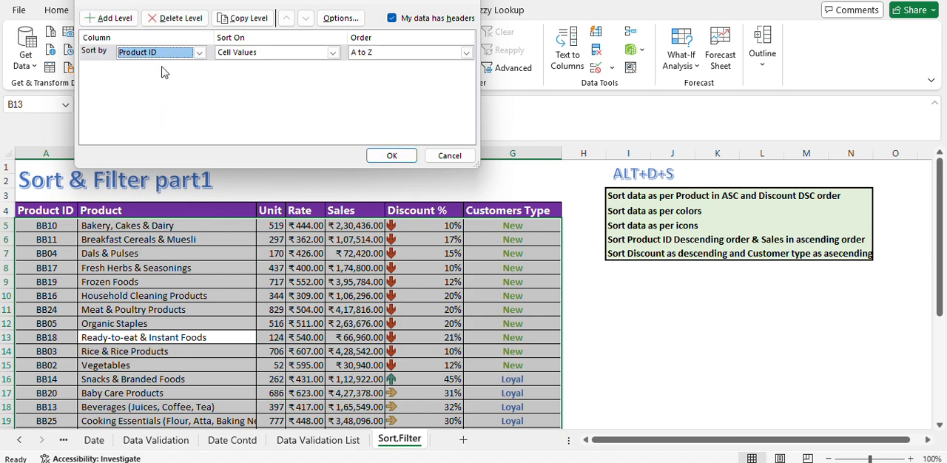
pyautogui.click(333, 53)
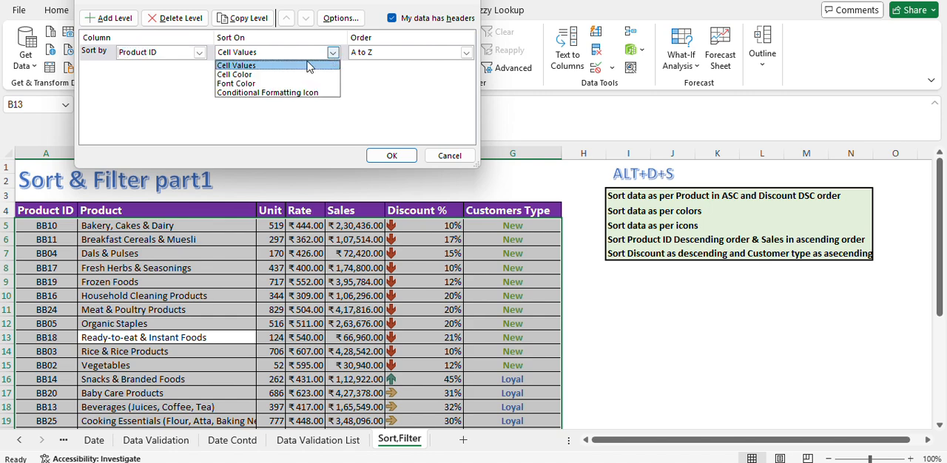
pyautogui.click(237, 66)
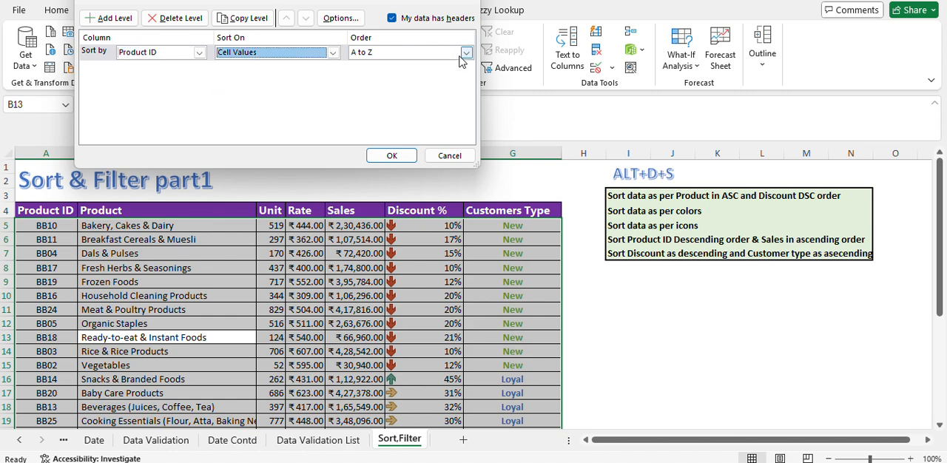
pyautogui.click(466, 52)
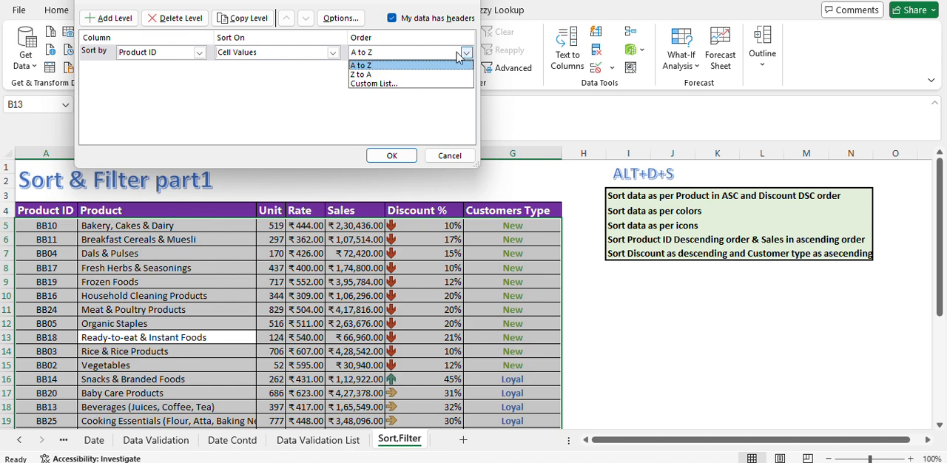
pyautogui.click(368, 75)
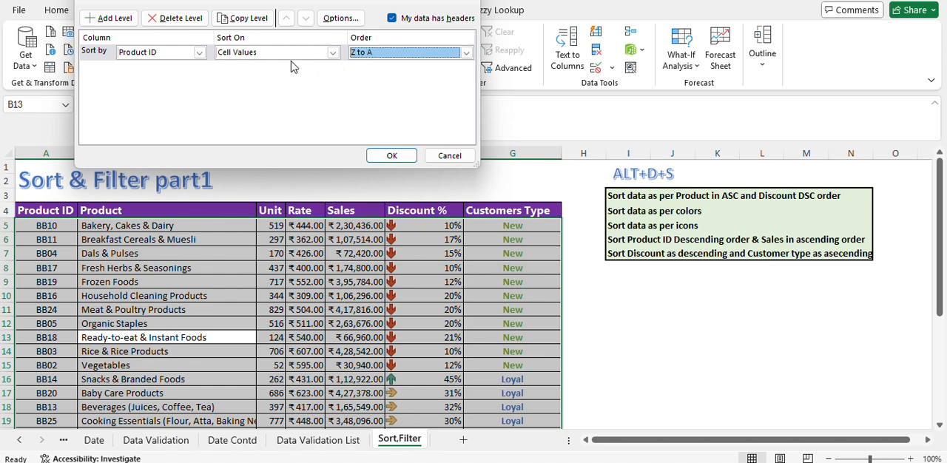
# Step: Add a second sort level on Sales by Cell Values, Smallest to Largest, and apply the sort
pyautogui.click(112, 23)
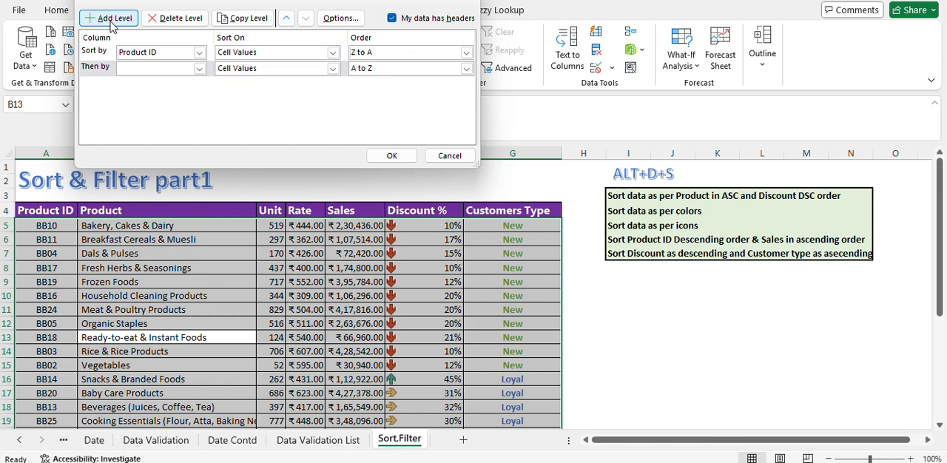
pyautogui.click(199, 68)
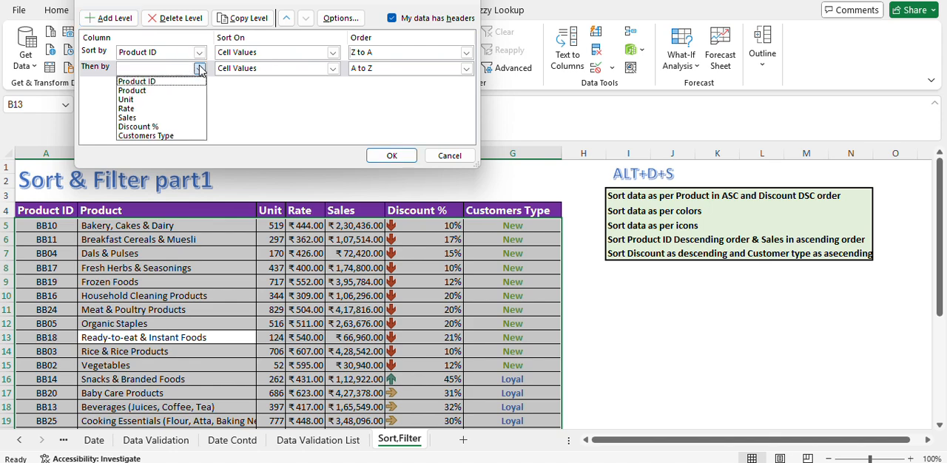
pyautogui.click(133, 117)
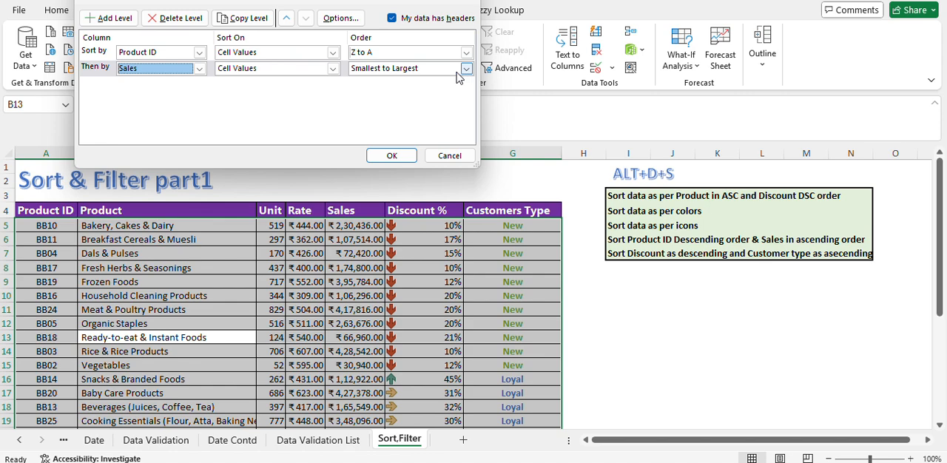
pyautogui.click(333, 68)
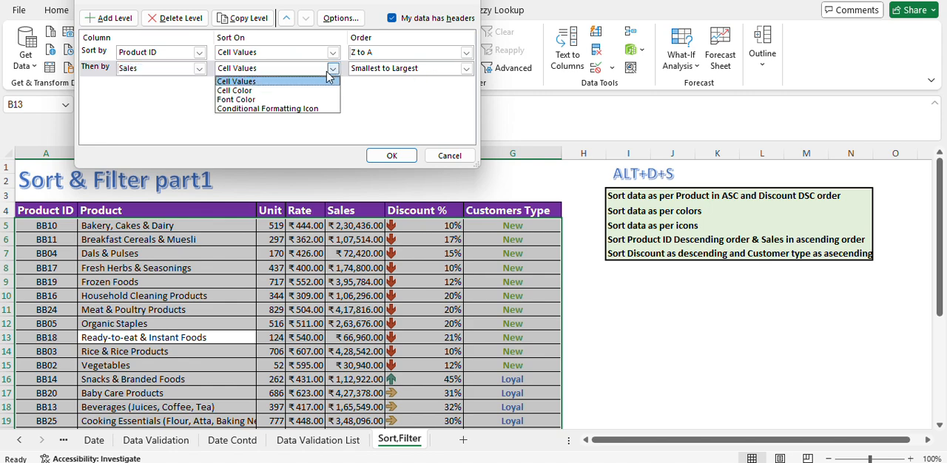
pyautogui.click(280, 83)
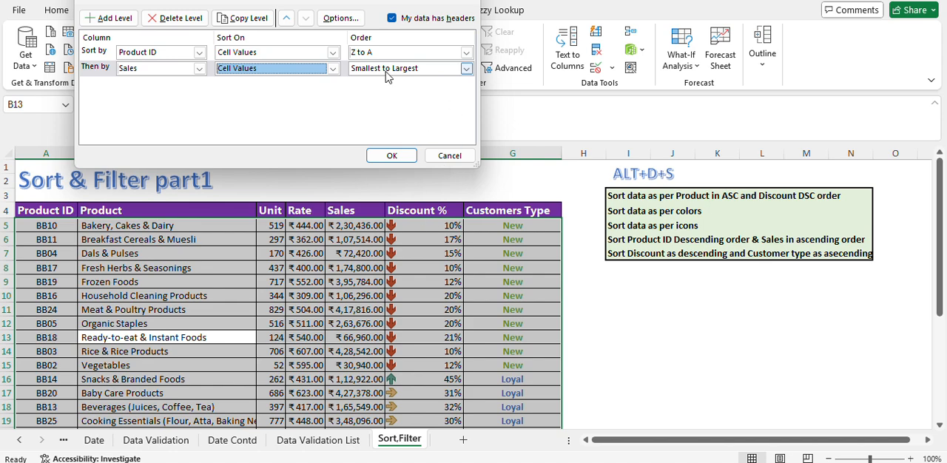
pyautogui.click(396, 156)
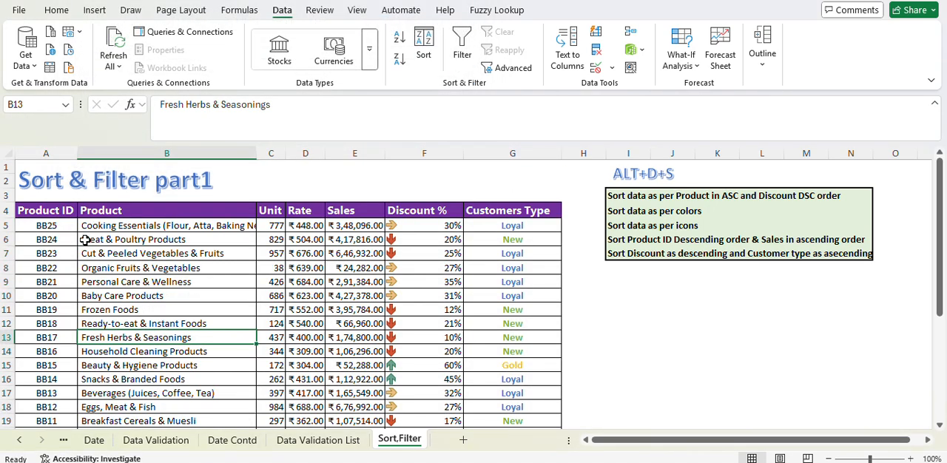
# Step: Examine the order of the Product ID and Sales values in the sorted table
pyautogui.moveTo(52, 234); pyautogui.dragTo(47, 421)
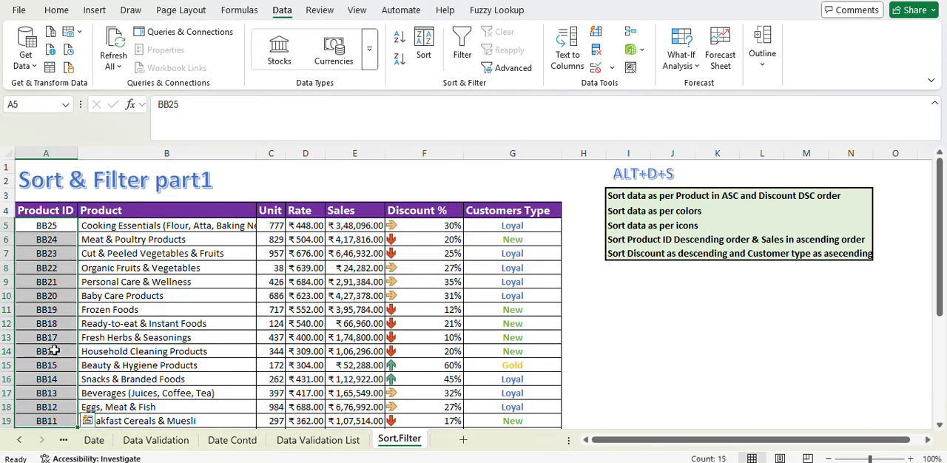
pyautogui.scroll(-3, 56, 323)
pyautogui.scroll(3, 56, 323)
pyautogui.click(339, 228)
pyautogui.moveTo(347, 312); pyautogui.dragTo(348, 340)
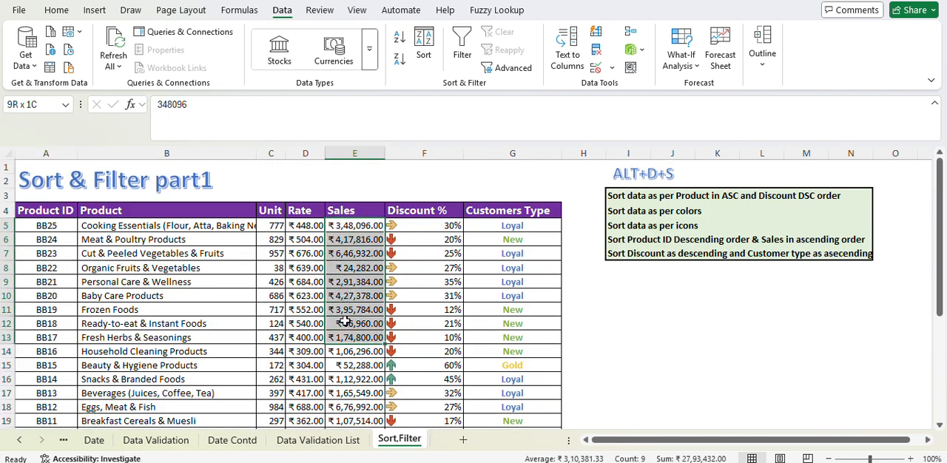
pyautogui.click(348, 252)
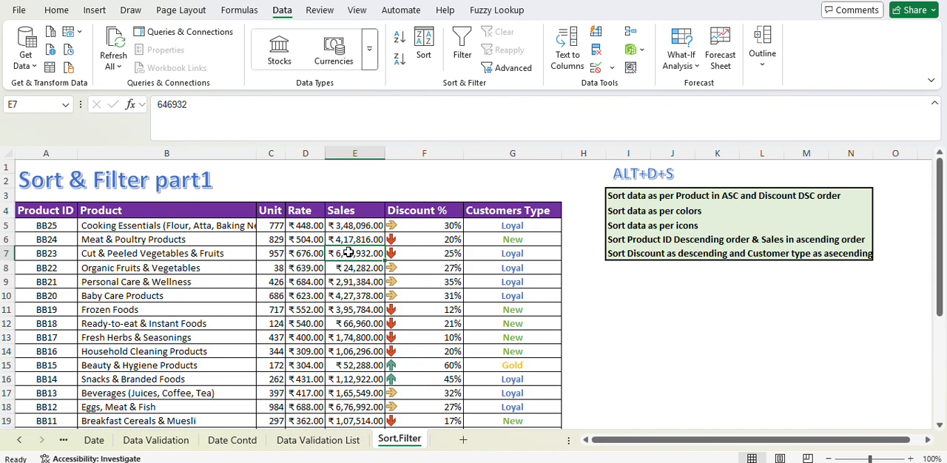
pyautogui.scroll(-5, 348, 252)
pyautogui.scroll(5, 348, 252)
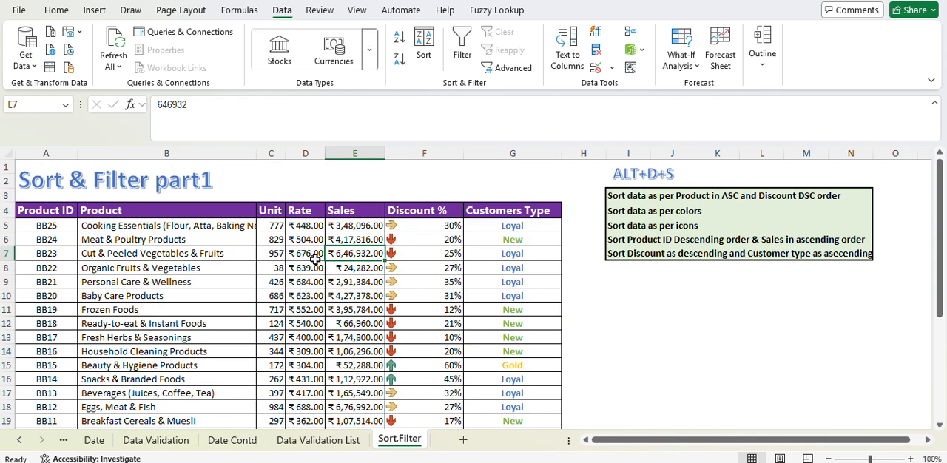
pyautogui.click(56, 322)
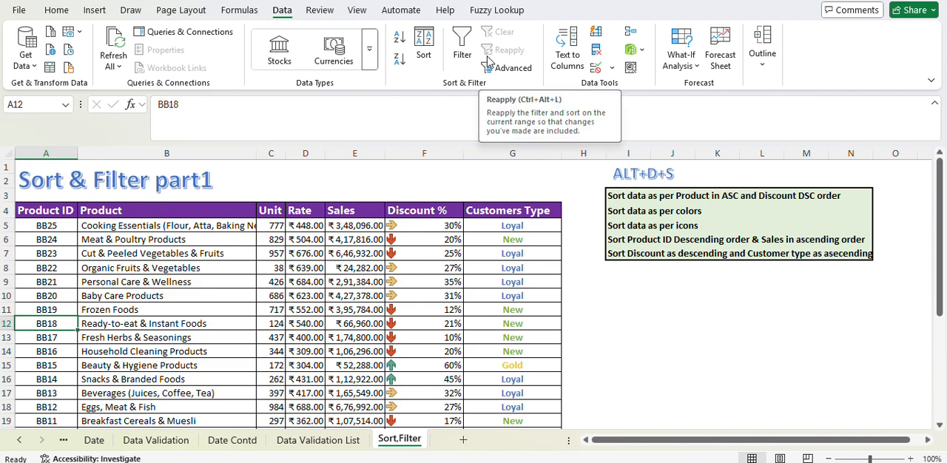
# Step: Reopen the custom sort for the product table and delete the Product ID and Sales levels
pyautogui.click(427, 46)
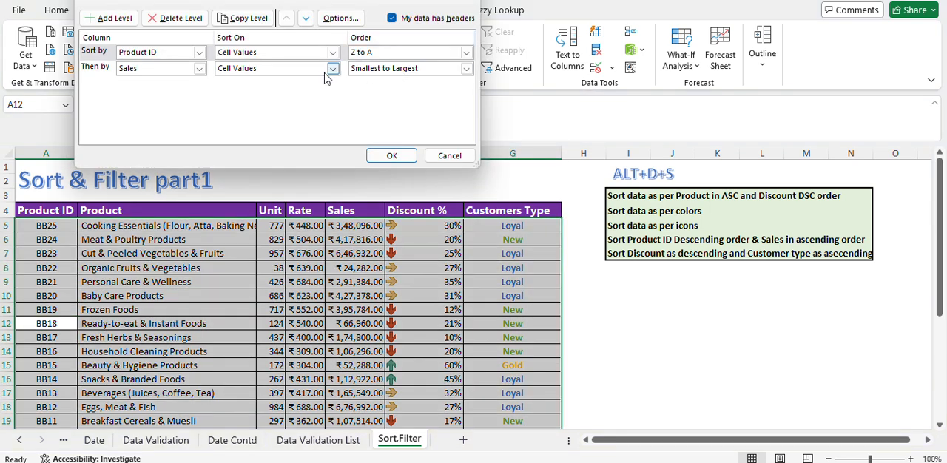
pyautogui.click(176, 18)
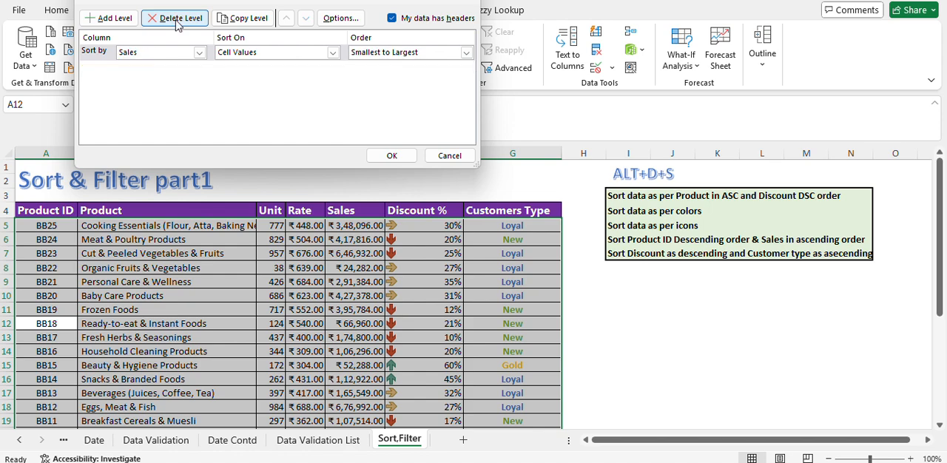
pyautogui.click(176, 18)
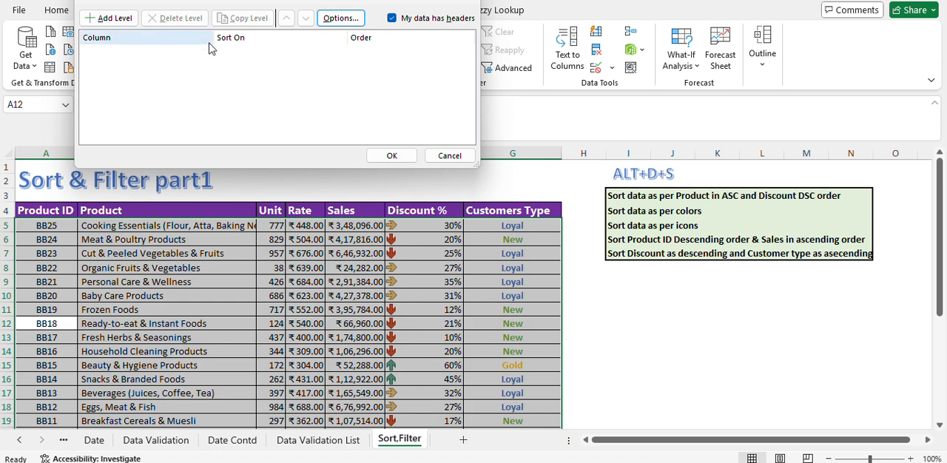
# Step: Add a first sort level on Discount % by Cell Values, ordered Largest to Smallest
pyautogui.click(115, 18)
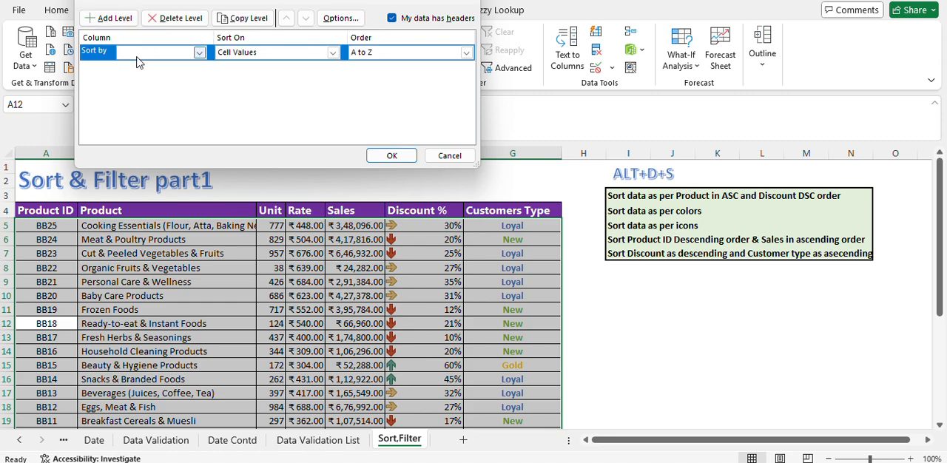
pyautogui.click(141, 52)
pyautogui.click(137, 110)
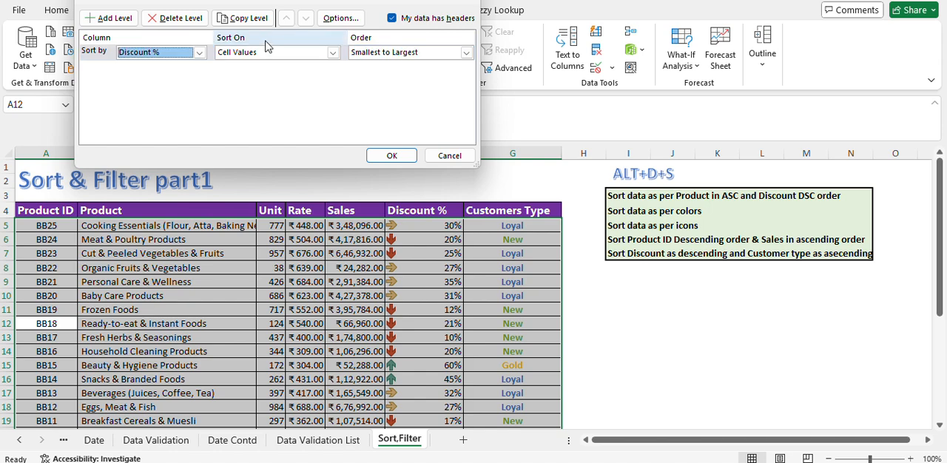
pyautogui.click(264, 55)
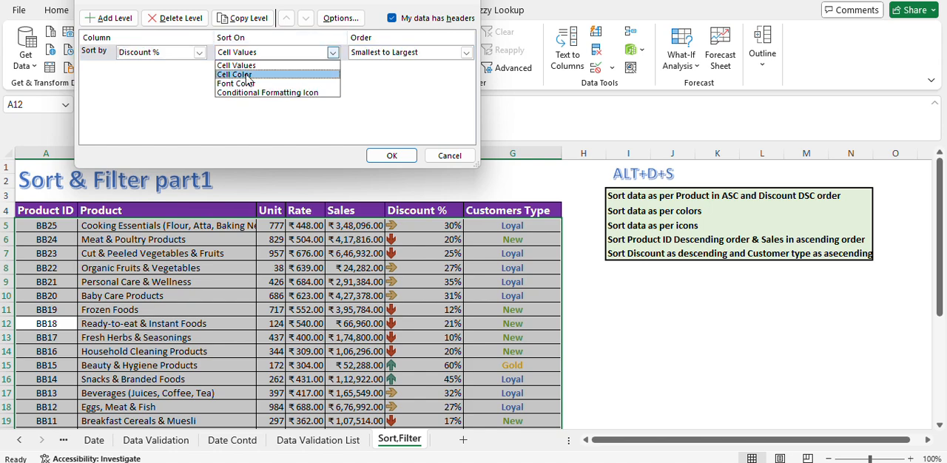
pyautogui.click(250, 66)
pyautogui.click(384, 53)
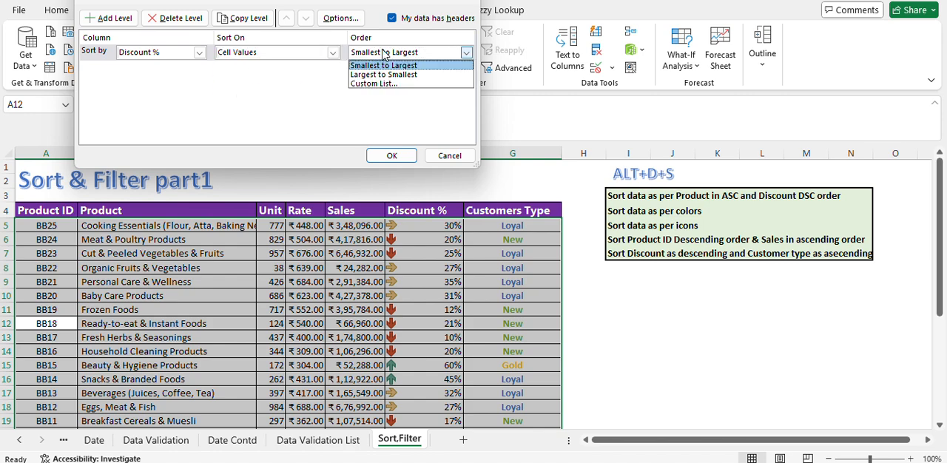
pyautogui.click(374, 76)
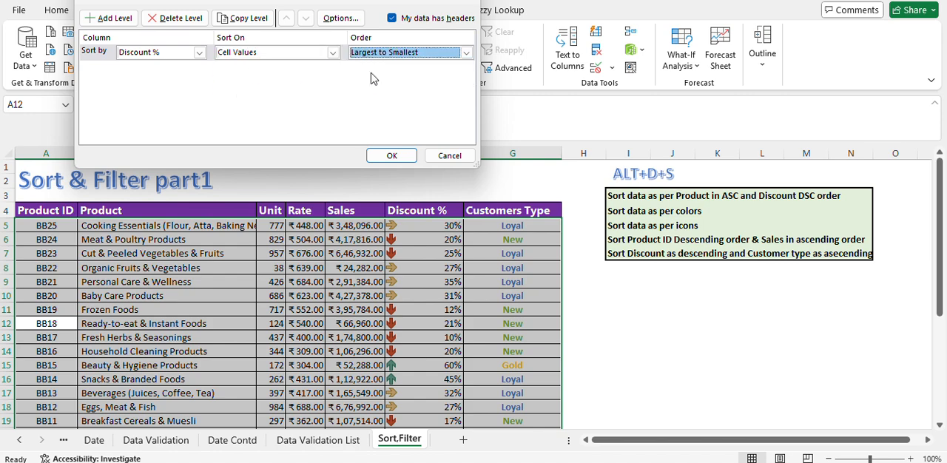
# Step: Add a second sort level on Customers Type by Cell Values in A to Z order, and apply the sort
pyautogui.click(110, 19)
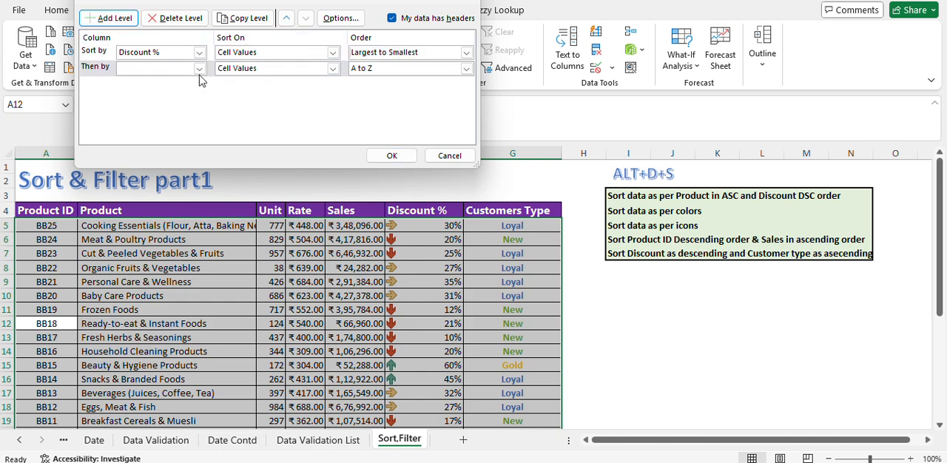
pyautogui.click(198, 69)
pyautogui.click(174, 138)
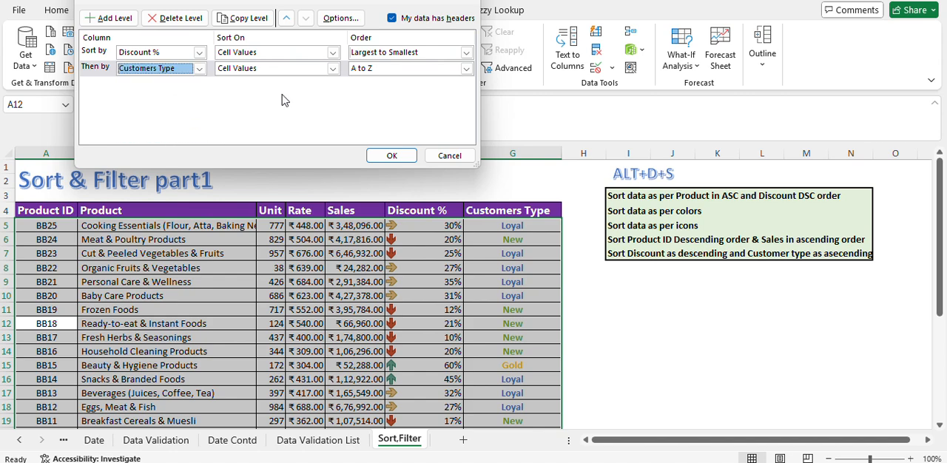
pyautogui.click(333, 68)
pyautogui.click(281, 83)
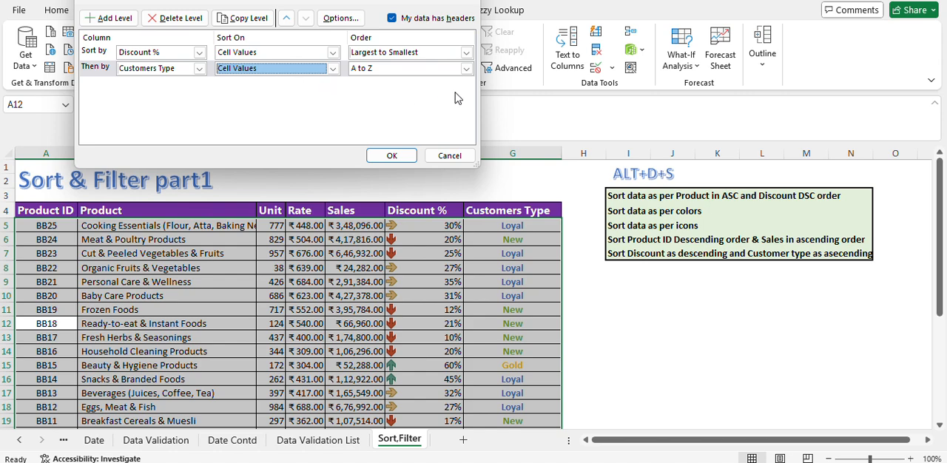
pyautogui.click(381, 161)
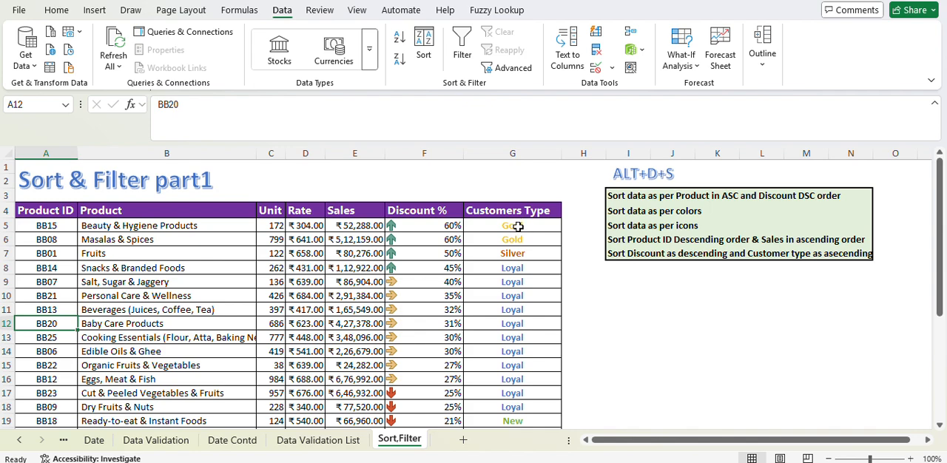
# Step: Examine the Discount % and Customers Type order in the sorted table, and review the sort levels without changing them
pyautogui.click(518, 227)
pyautogui.click(522, 269)
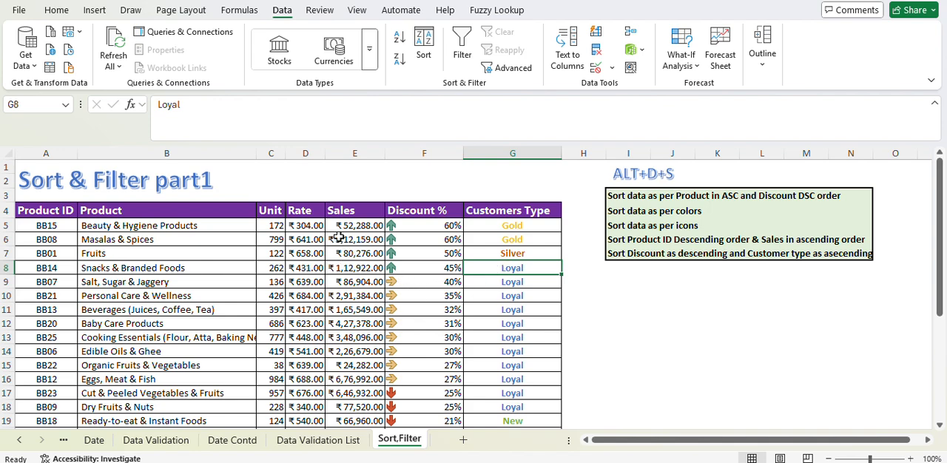
pyautogui.moveTo(433, 213); pyautogui.dragTo(473, 368)
pyautogui.moveTo(523, 228); pyautogui.dragTo(545, 390)
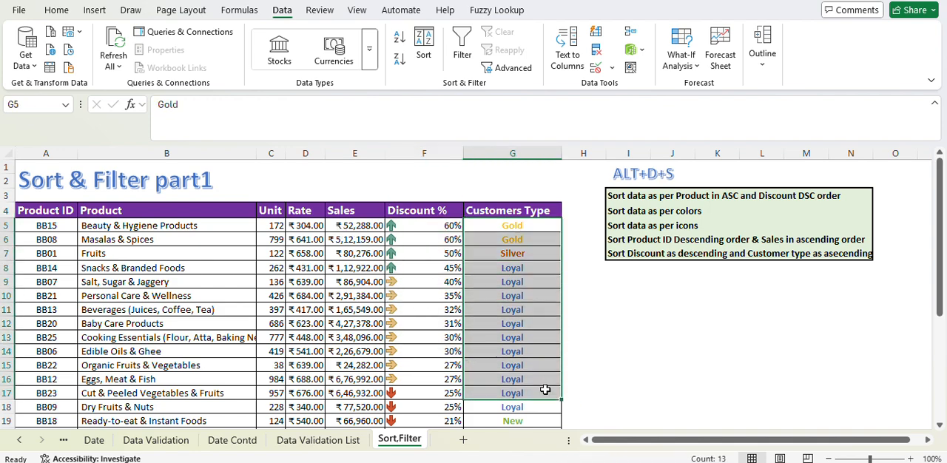
pyautogui.click(376, 296)
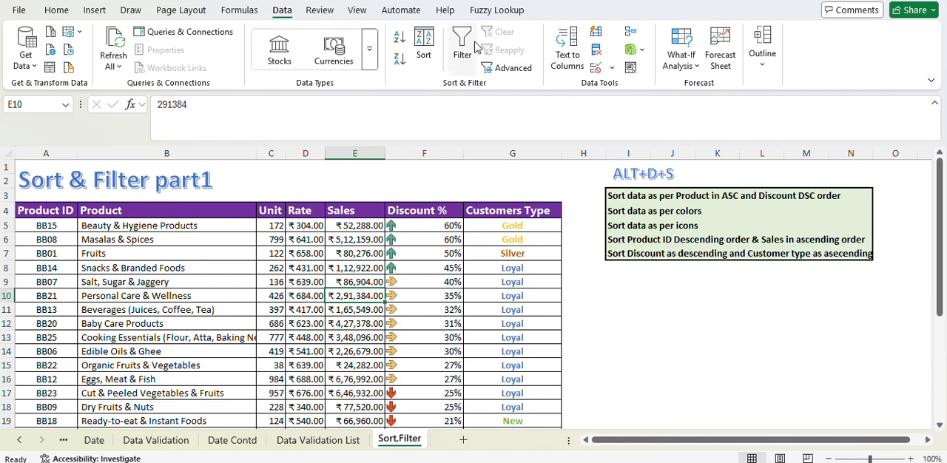
pyautogui.click(423, 52)
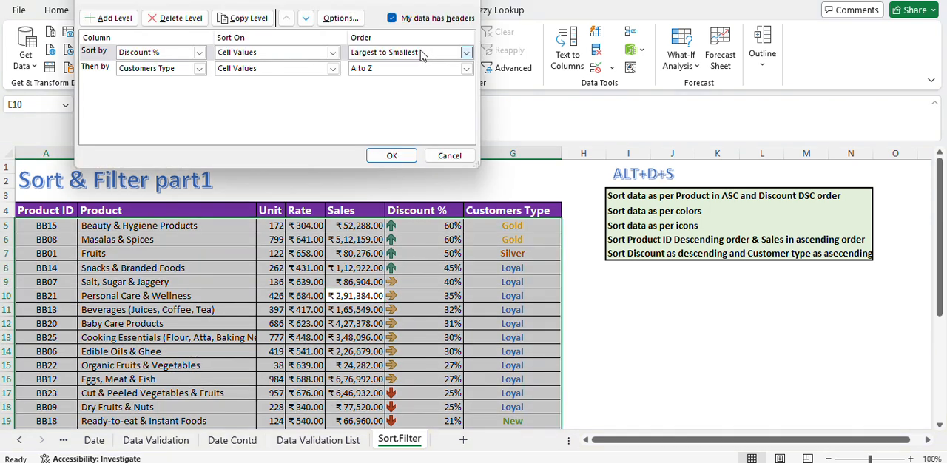
pyautogui.click(448, 157)
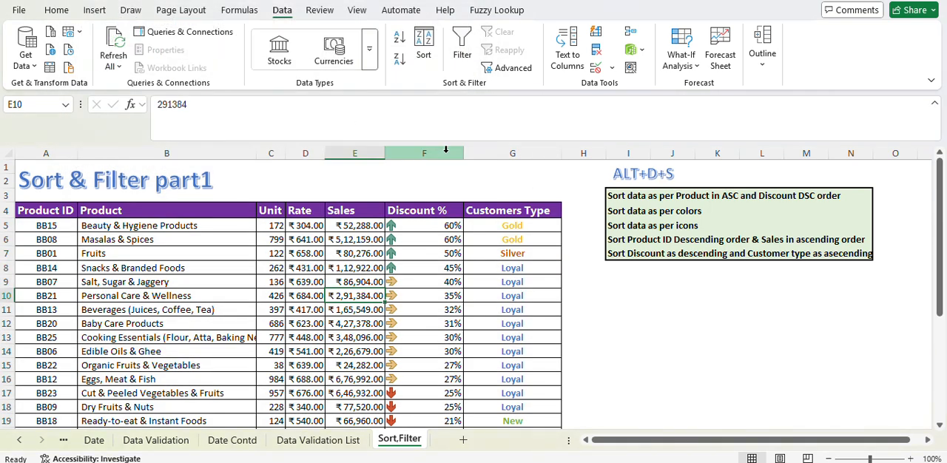